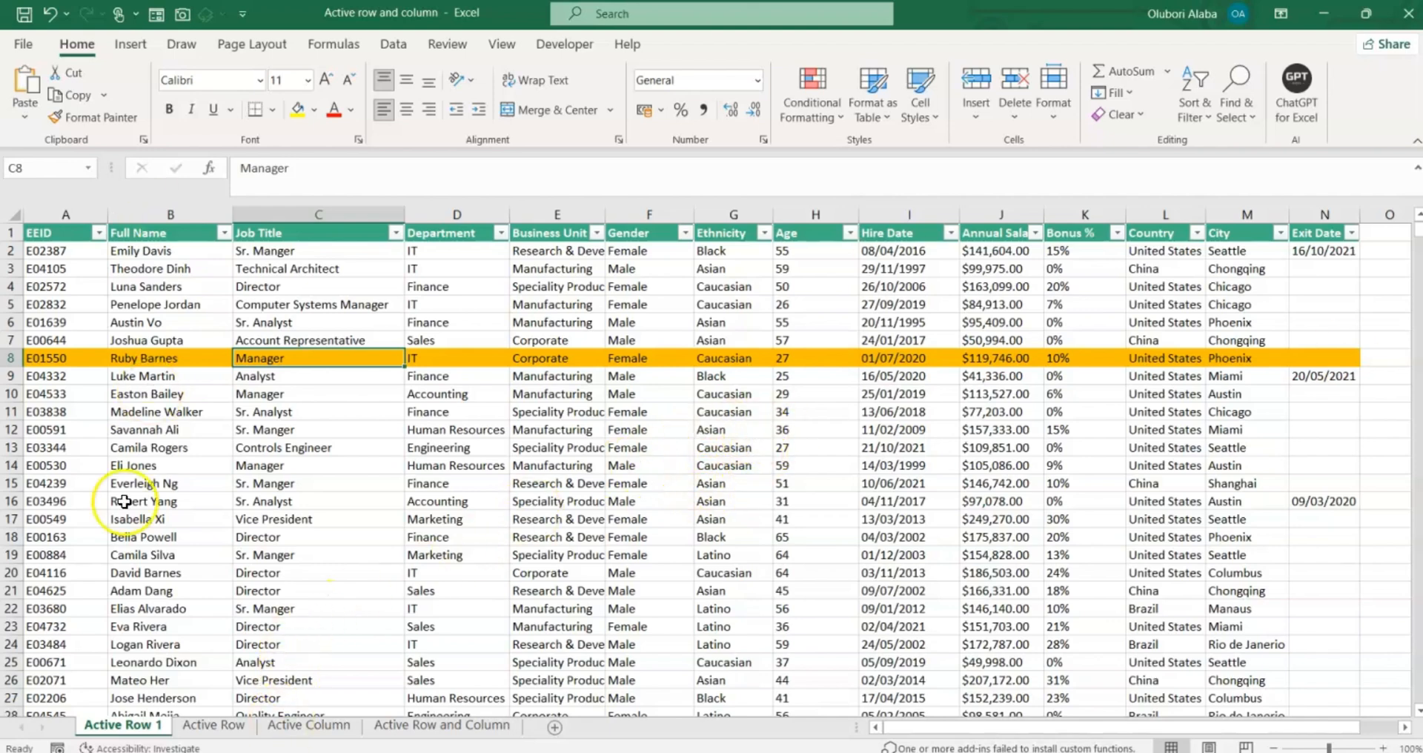
Open the Active Row worksheet that holds the unhighlighted employee table.
{"action": "left_click", "coordinate": [212, 725]}
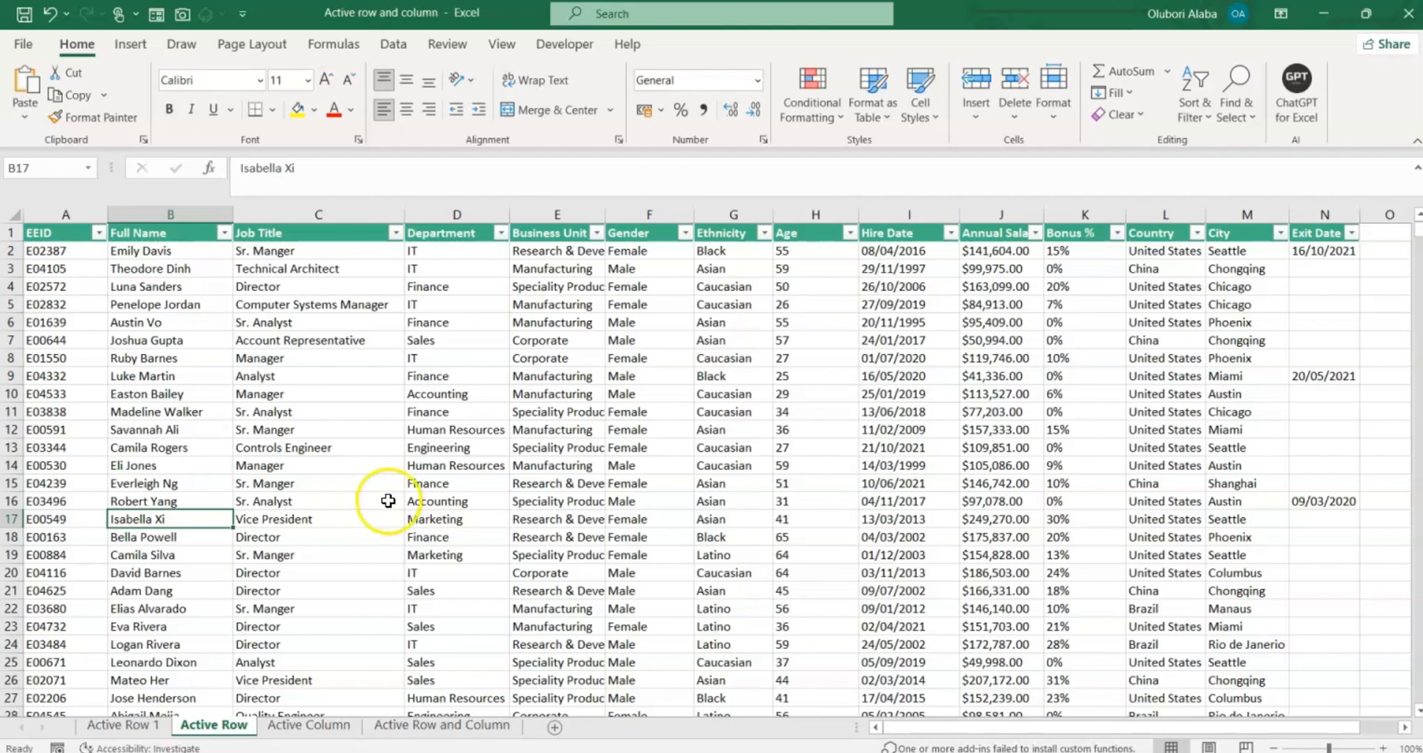
Scroll through the employee data, then select the whole table with Ctrl+A.
{"action": "scroll", "coordinate": [387, 490], "scroll_direction": "down", "scroll_amount": 10}
{"action": "scroll", "coordinate": [393, 501], "scroll_direction": "up", "scroll_amount": 10}
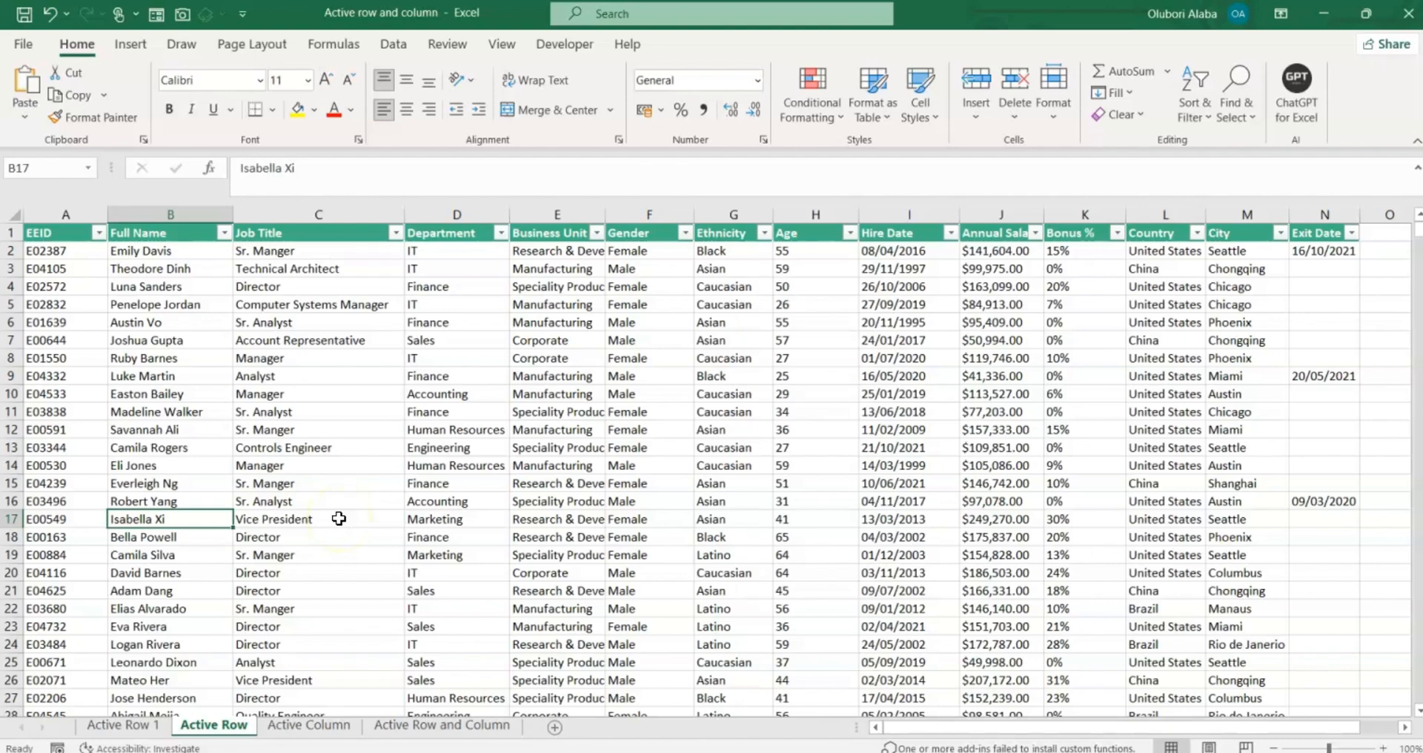
{"action": "key", "text": "ctrl+a"}
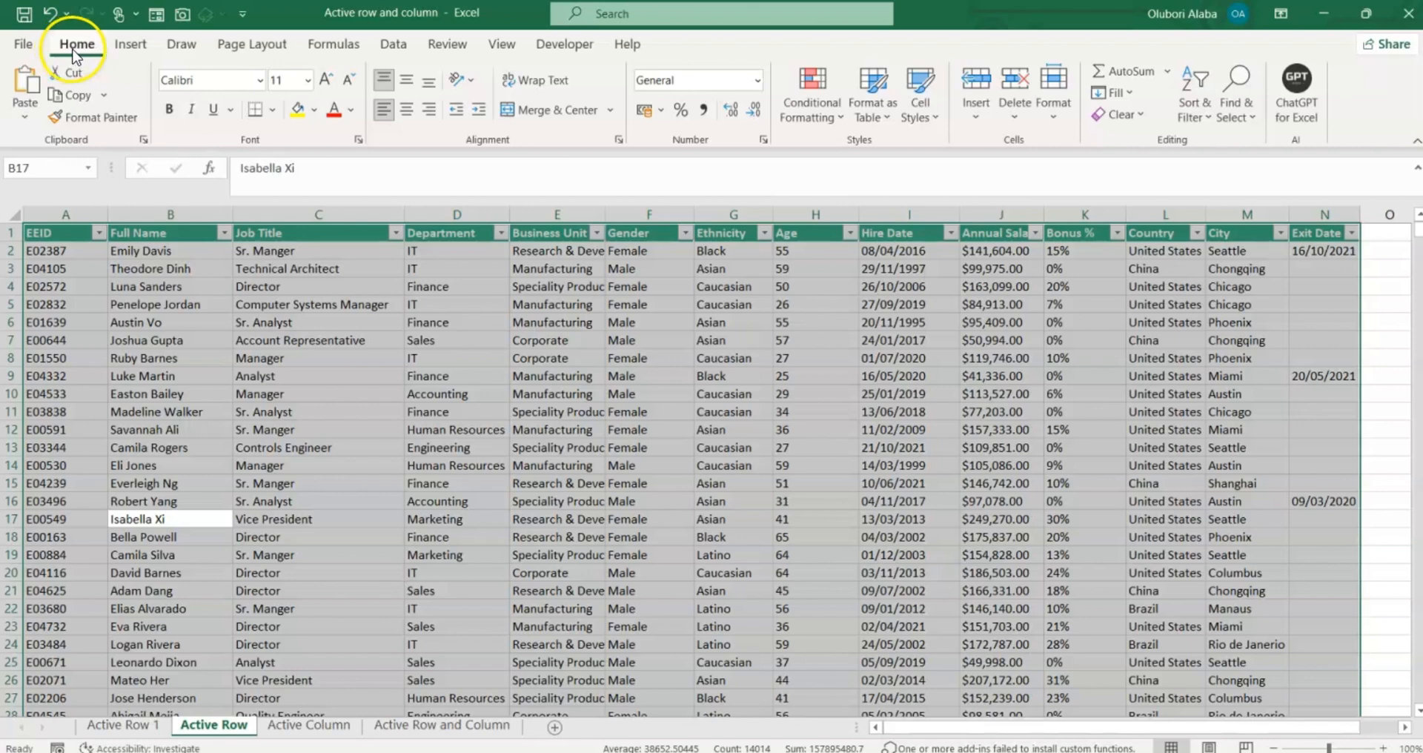
Create a New Rule of type 'Use a formula' with the formula =ROW()=CELL("row").
{"action": "left_click", "coordinate": [824, 121]}
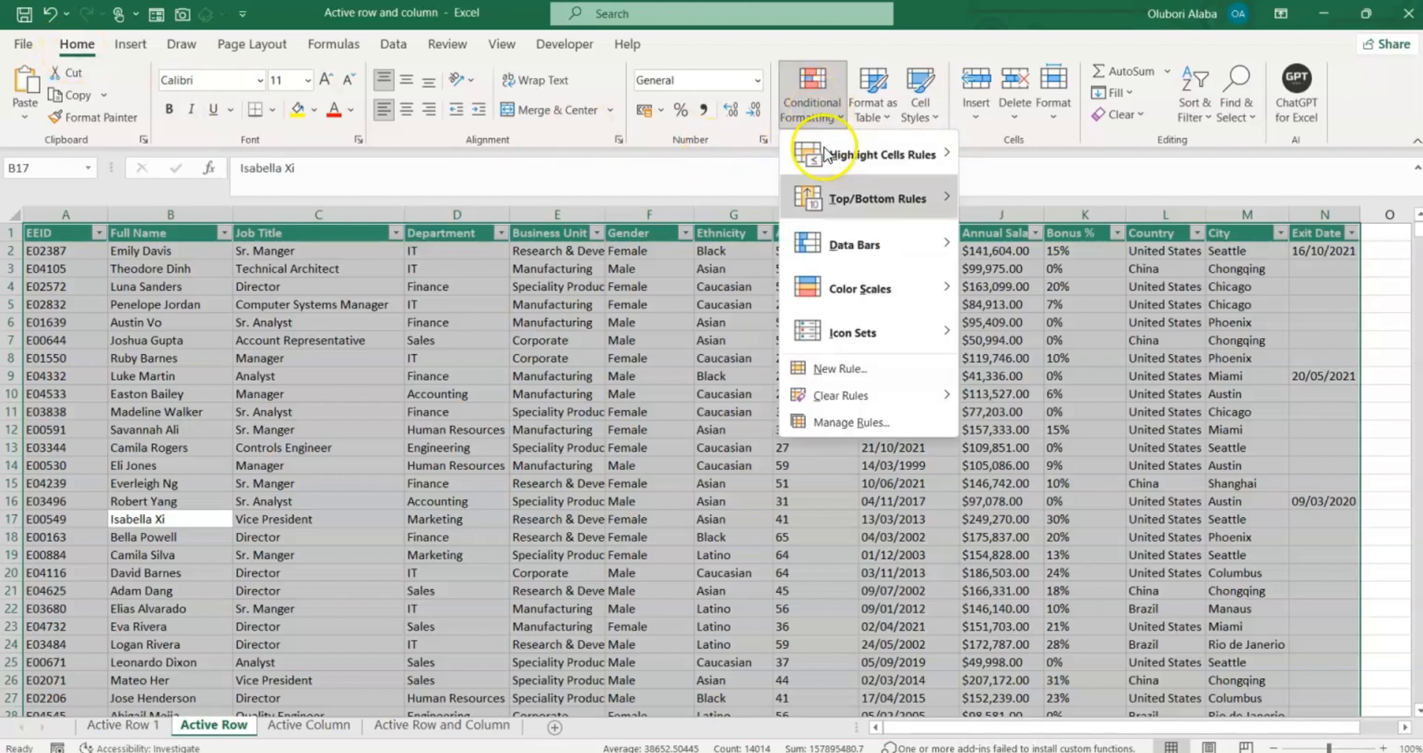
{"action": "left_click", "coordinate": [840, 369]}
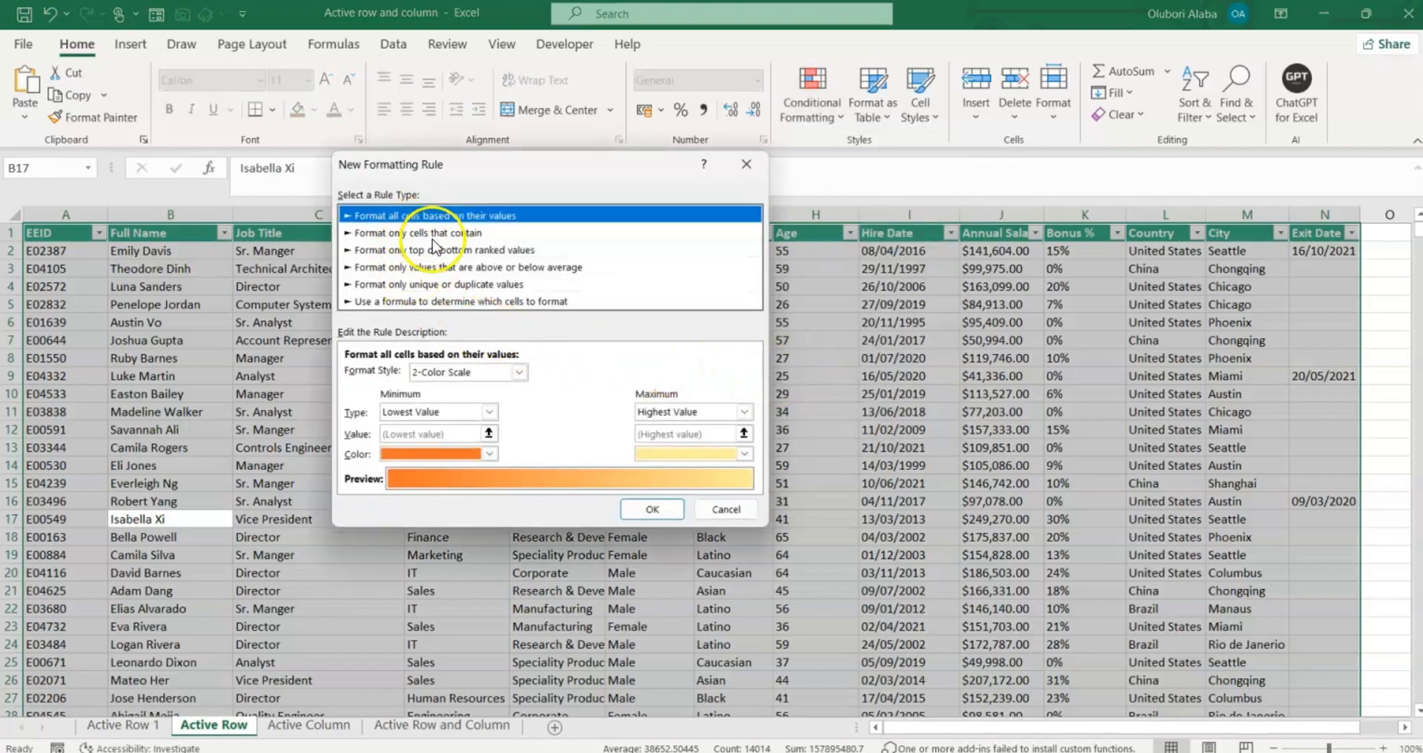
{"action": "left_click", "coordinate": [438, 302]}
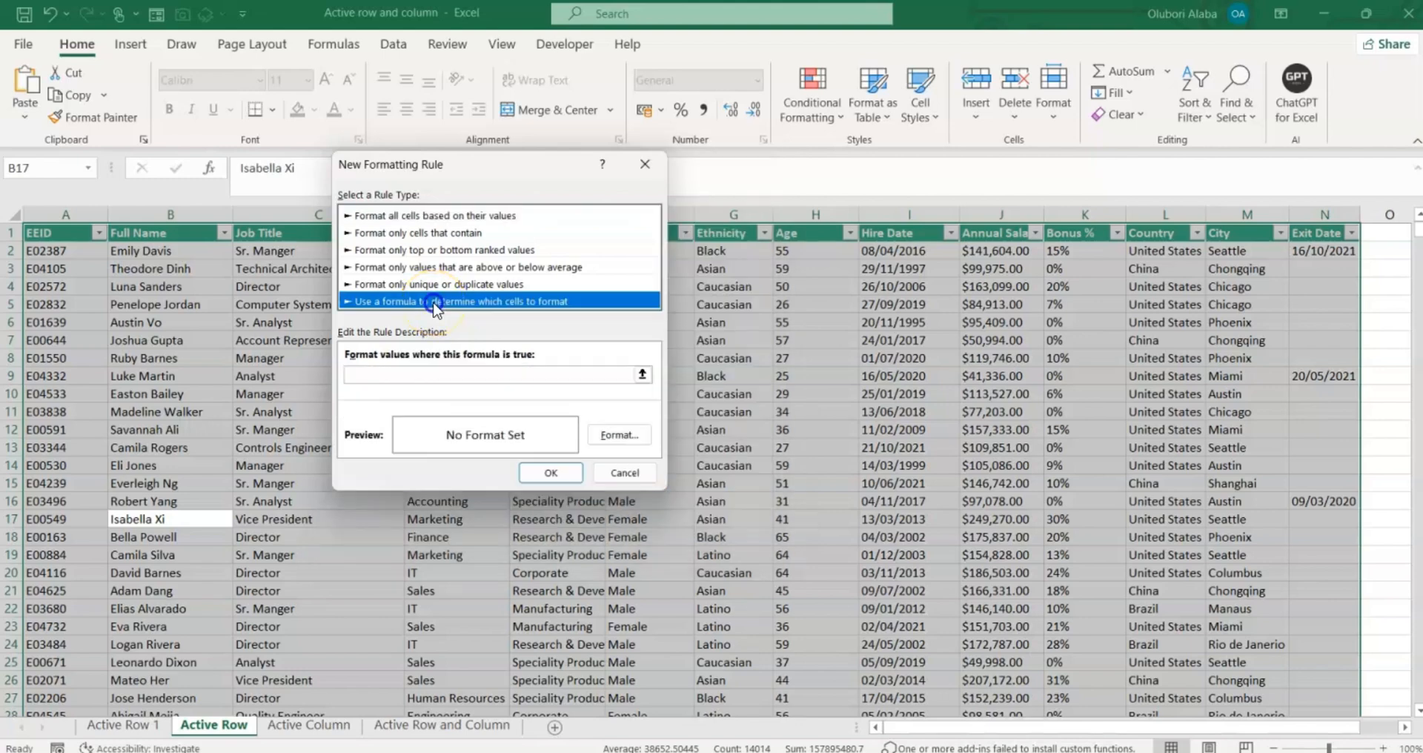
{"action": "left_click", "coordinate": [451, 372]}
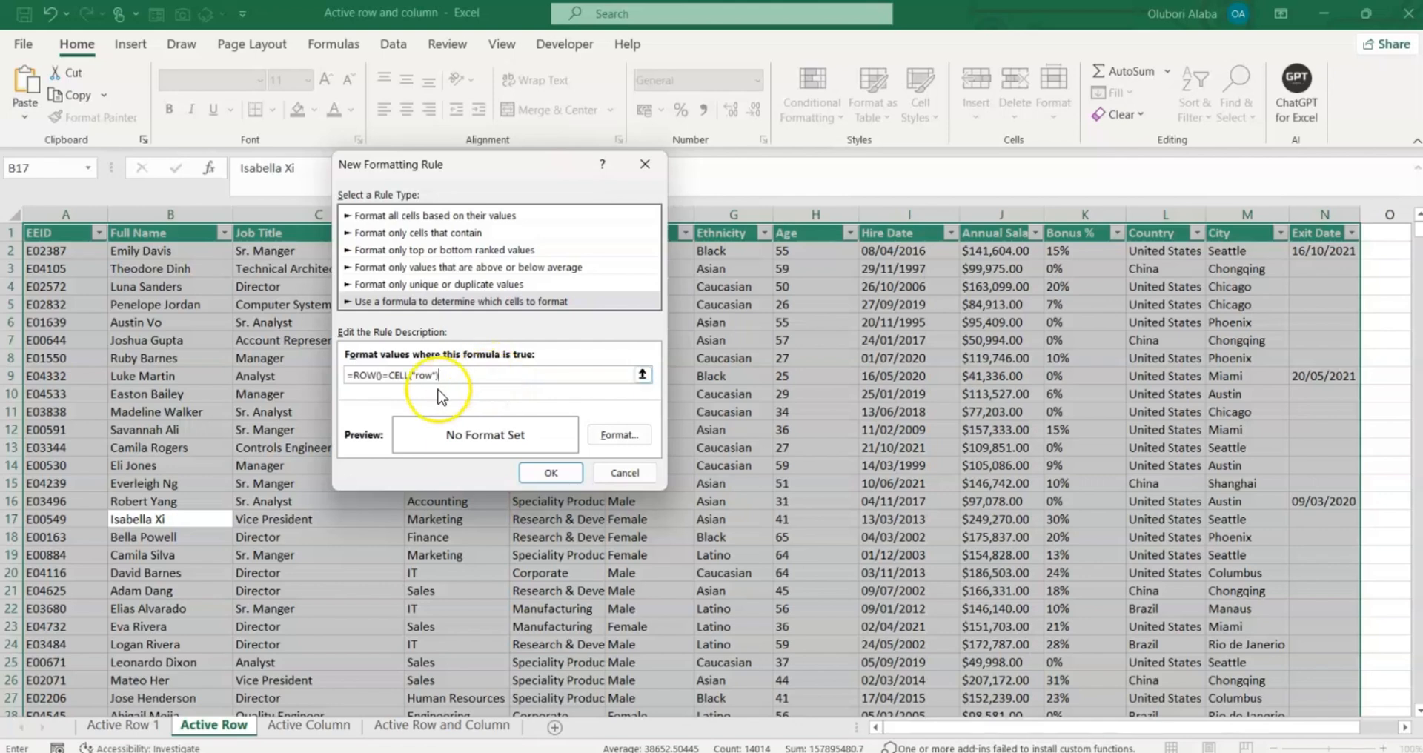
{"action": "left_click_drag", "start_coordinate": [504, 166], "coordinate": [551, 199]}
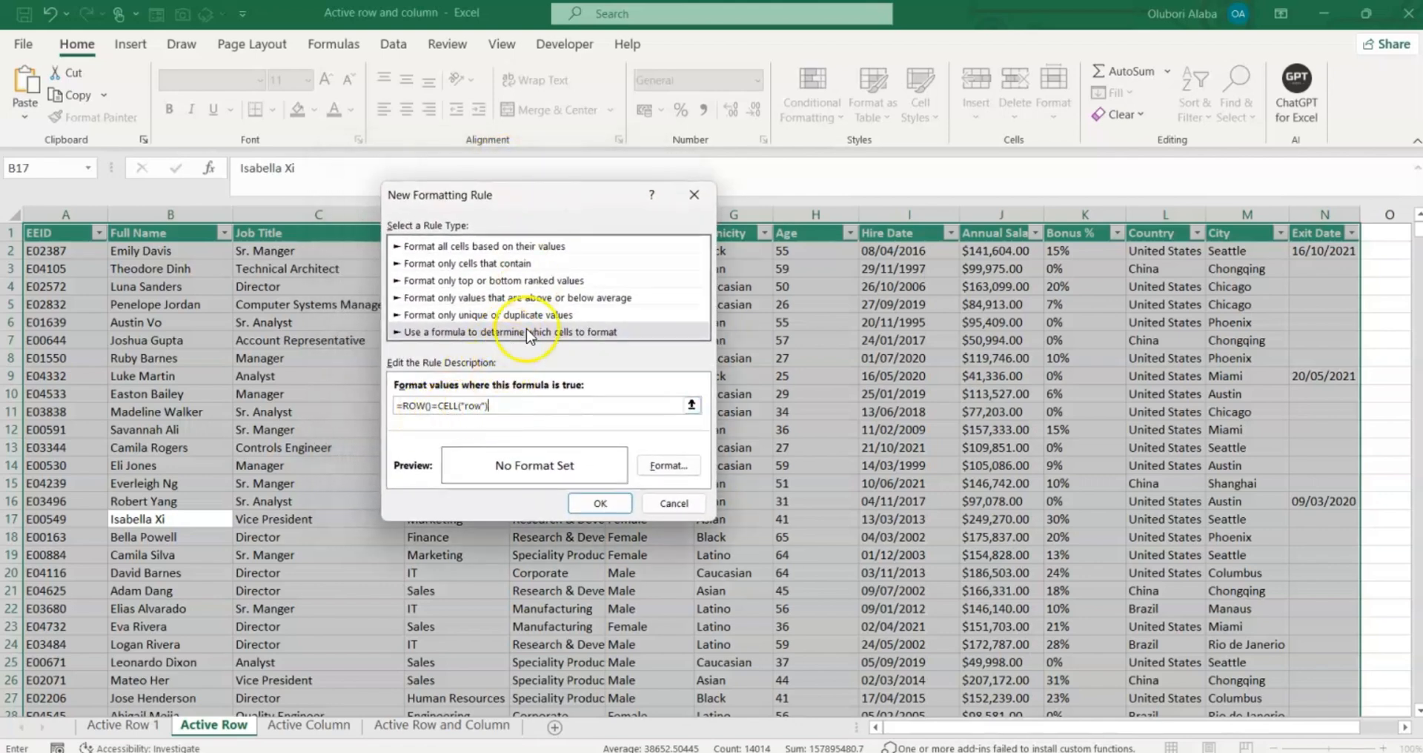
Give the rule an orange Fill format and apply it, turning row 17 orange.
{"action": "left_click", "coordinate": [670, 467]}
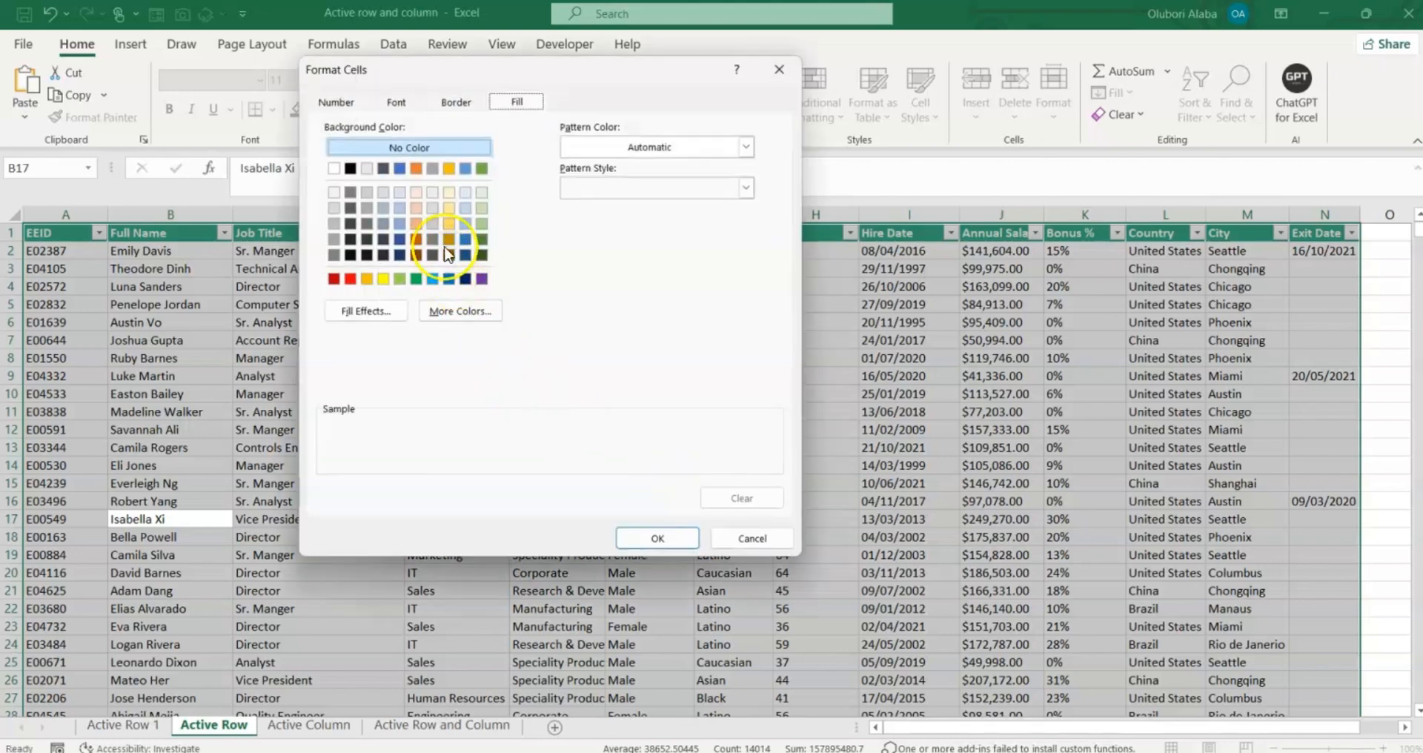
{"action": "left_click", "coordinate": [336, 101]}
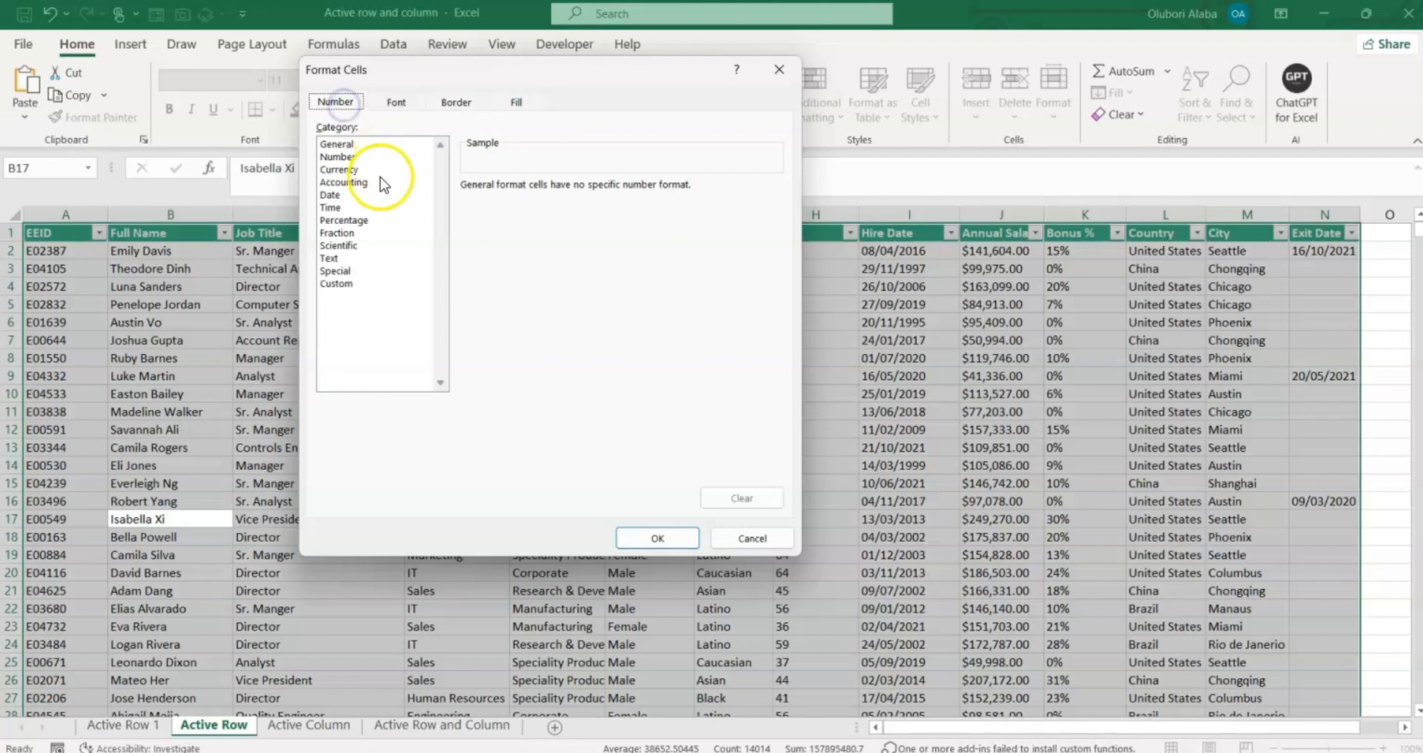
{"action": "left_click", "coordinate": [403, 105]}
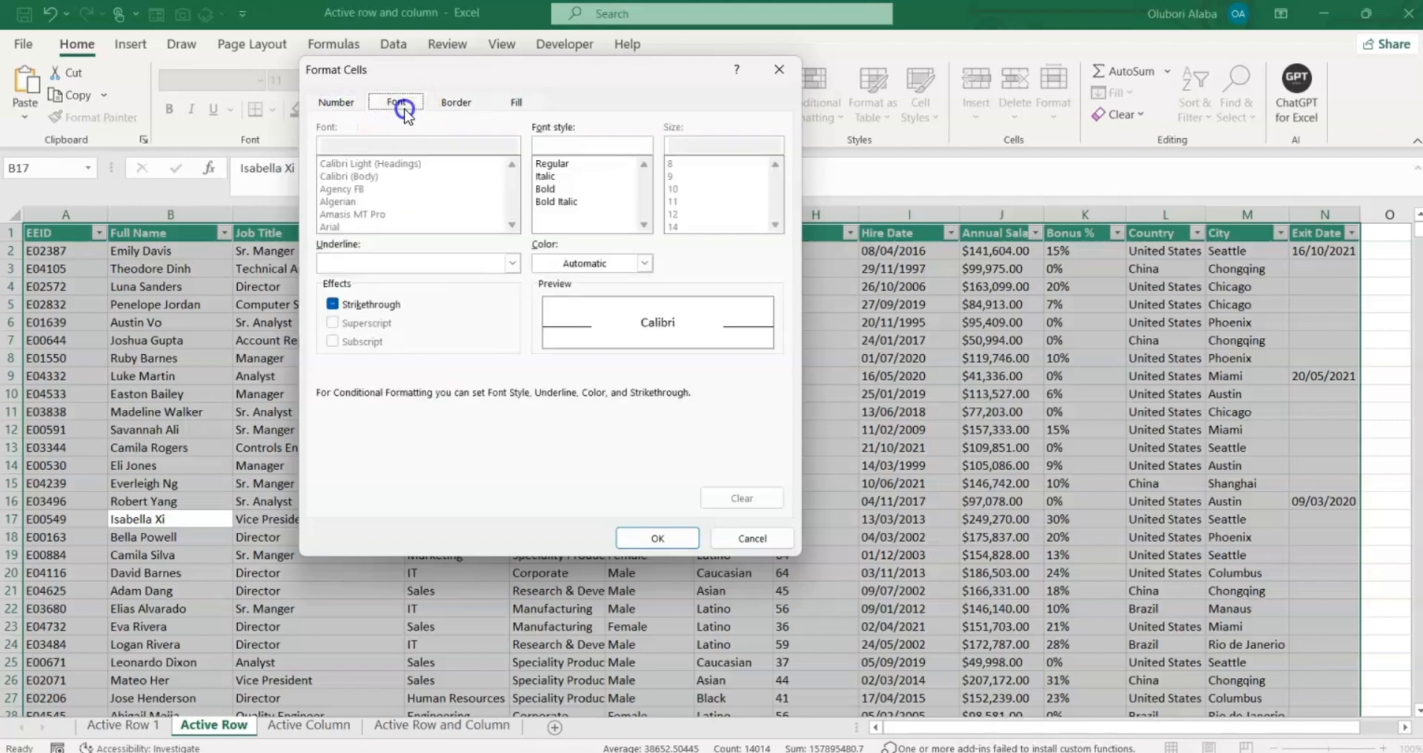
{"action": "left_click", "coordinate": [454, 106]}
{"action": "left_click", "coordinate": [519, 103]}
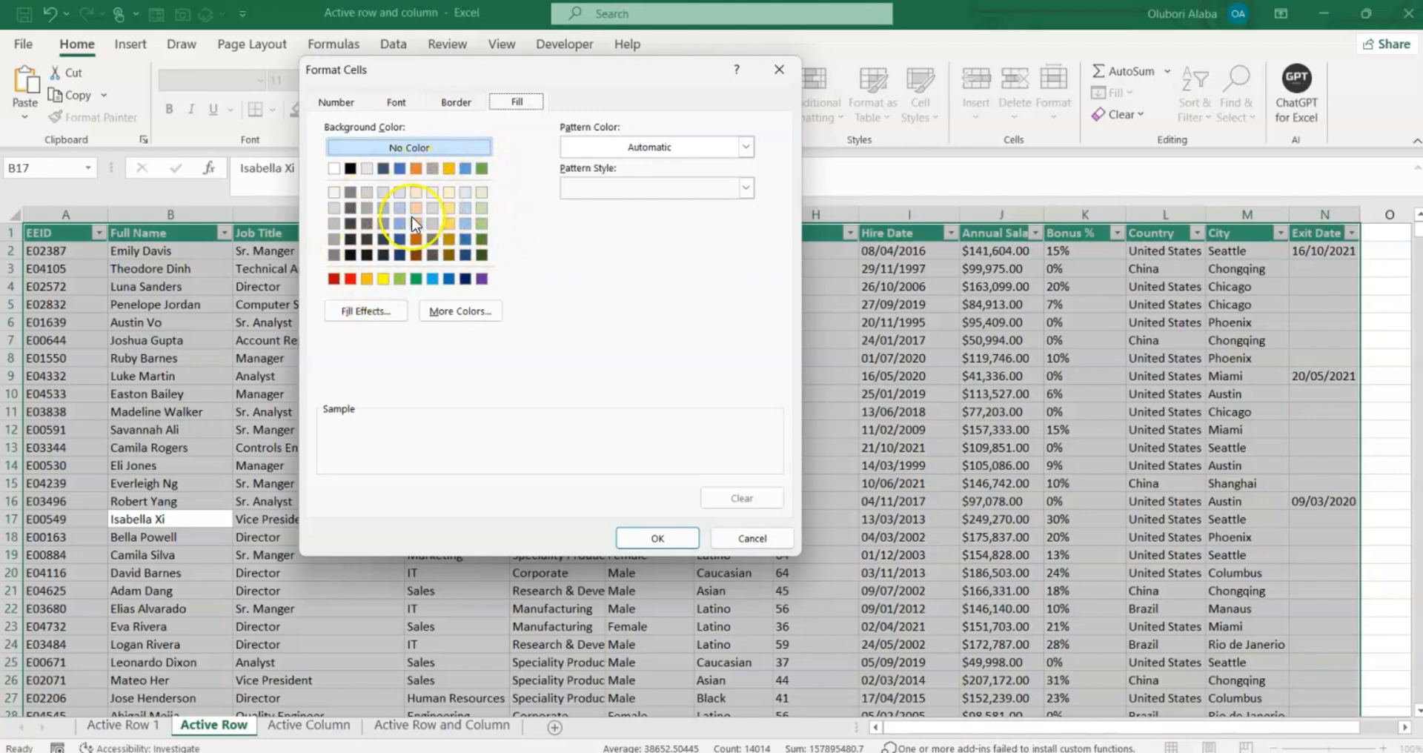
{"action": "left_click", "coordinate": [367, 279]}
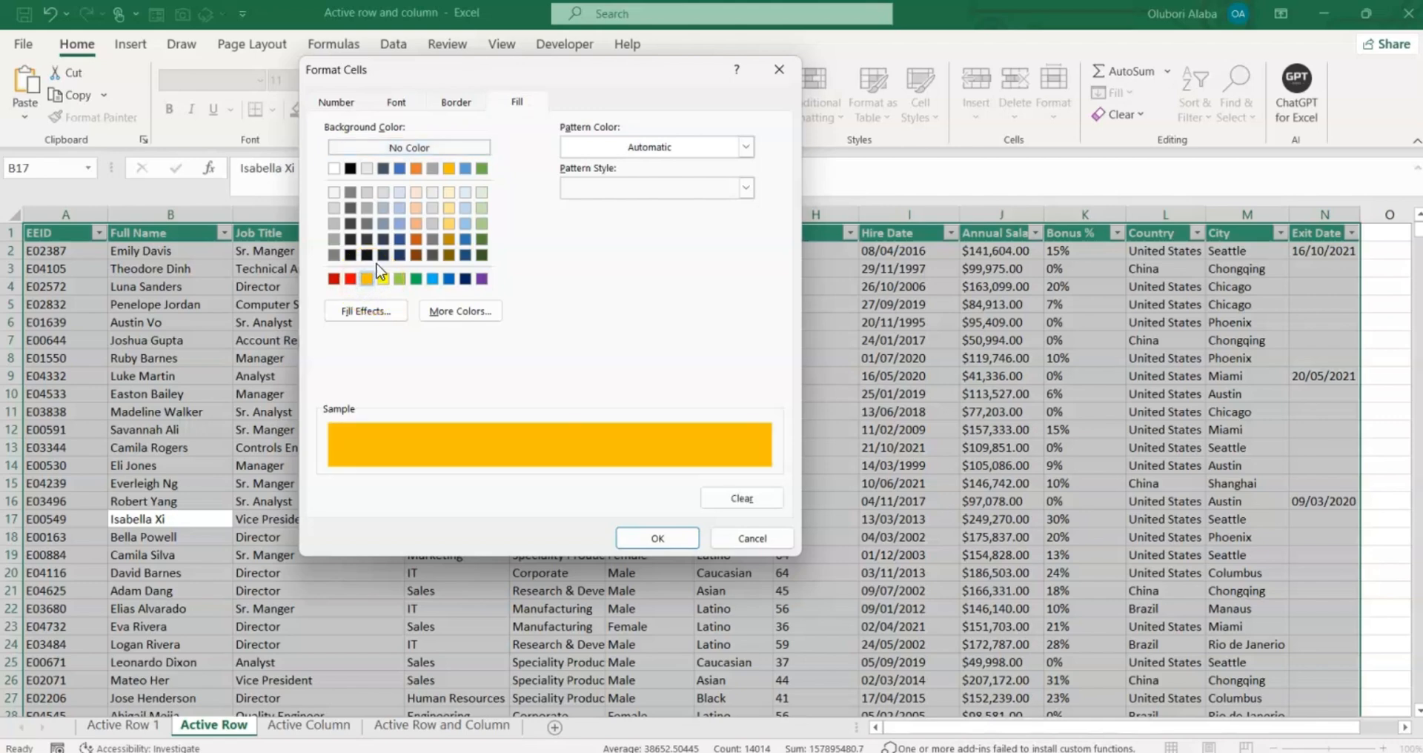
{"action": "left_click", "coordinate": [642, 537]}
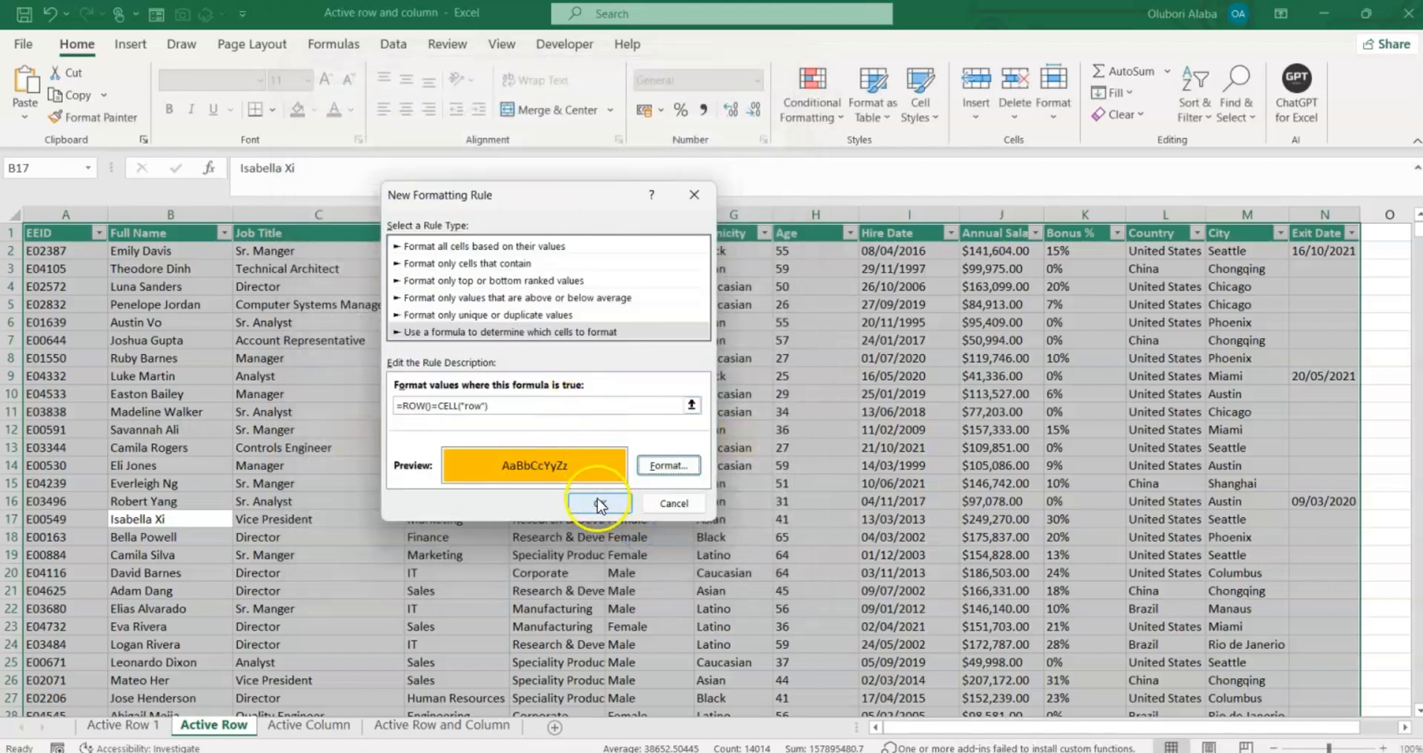
{"action": "left_click", "coordinate": [599, 504]}
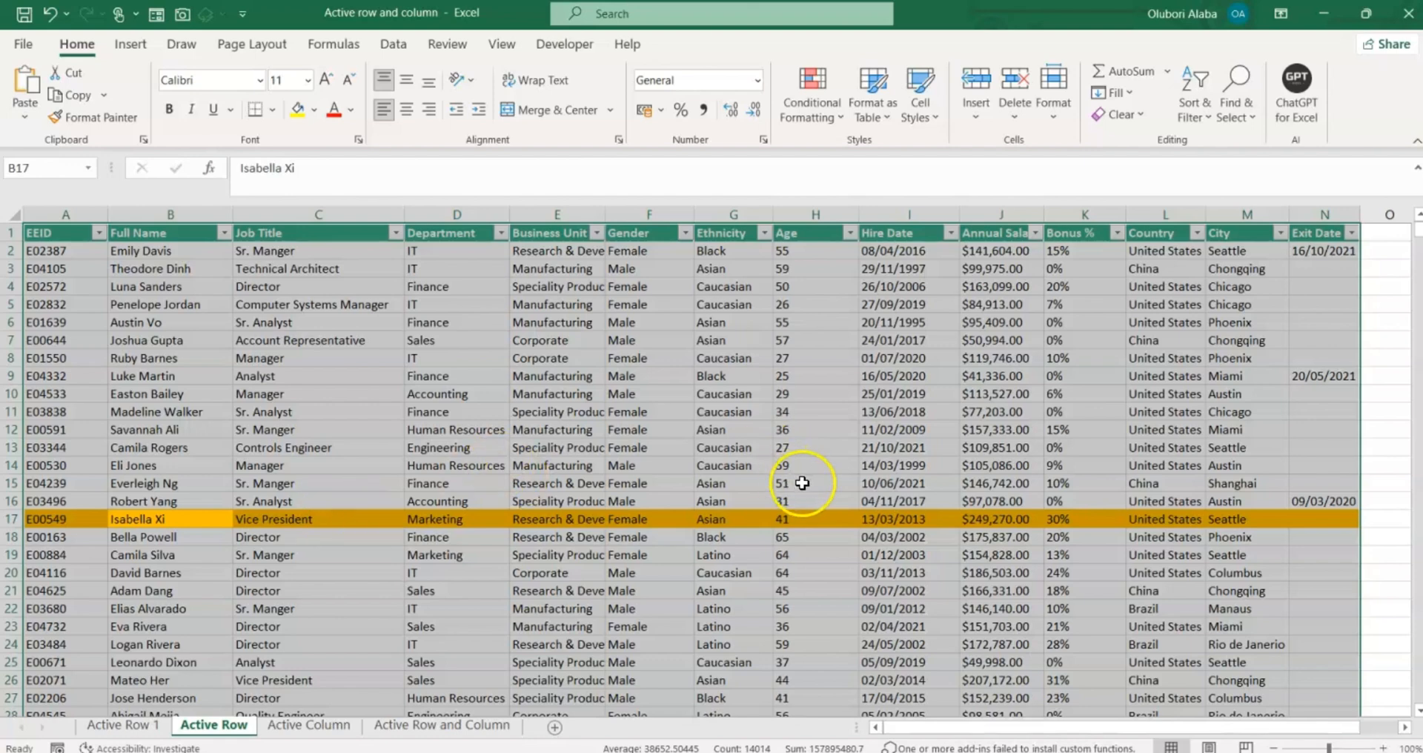
Select cells in rows 11, 19 and 13, pressing F9 after each to move the highlight.
{"action": "left_click", "coordinate": [526, 501]}
{"action": "left_click", "coordinate": [552, 448]}
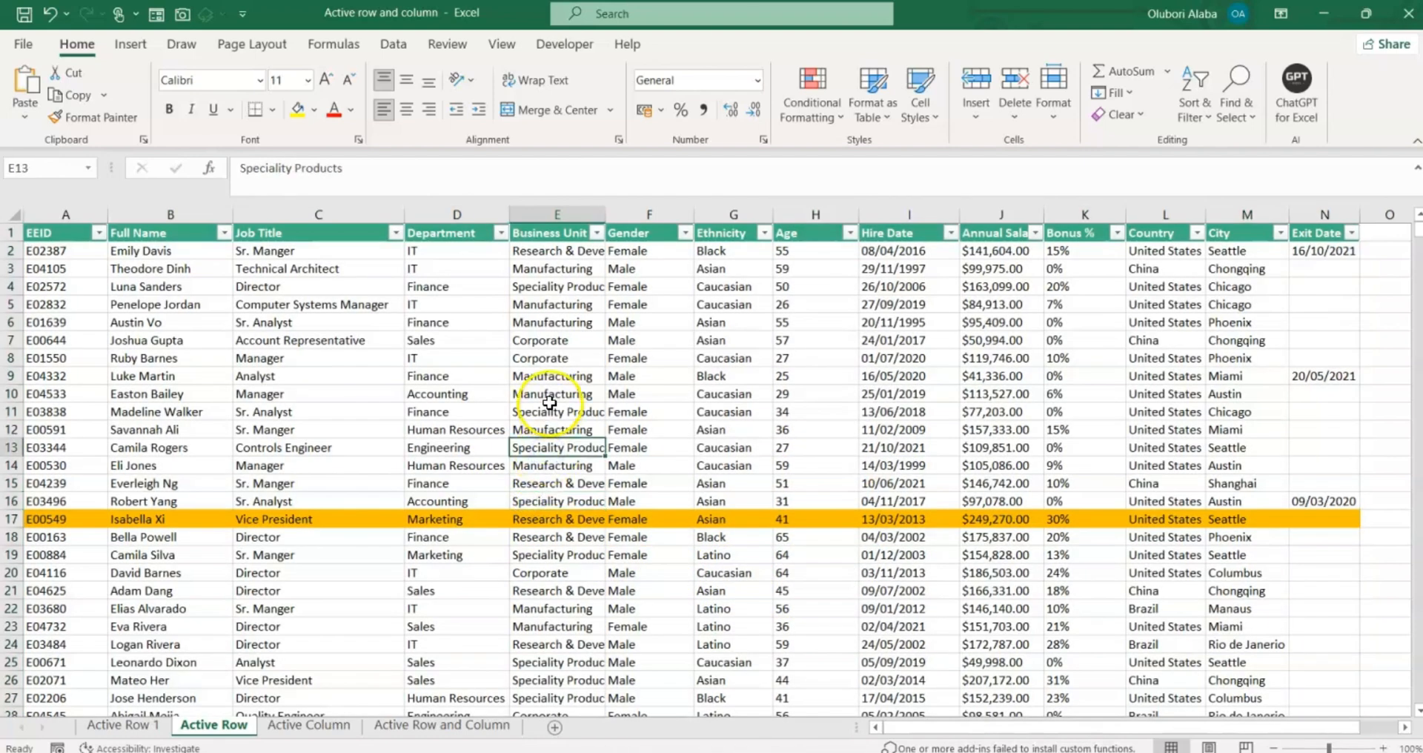
{"action": "left_click", "coordinate": [549, 394]}
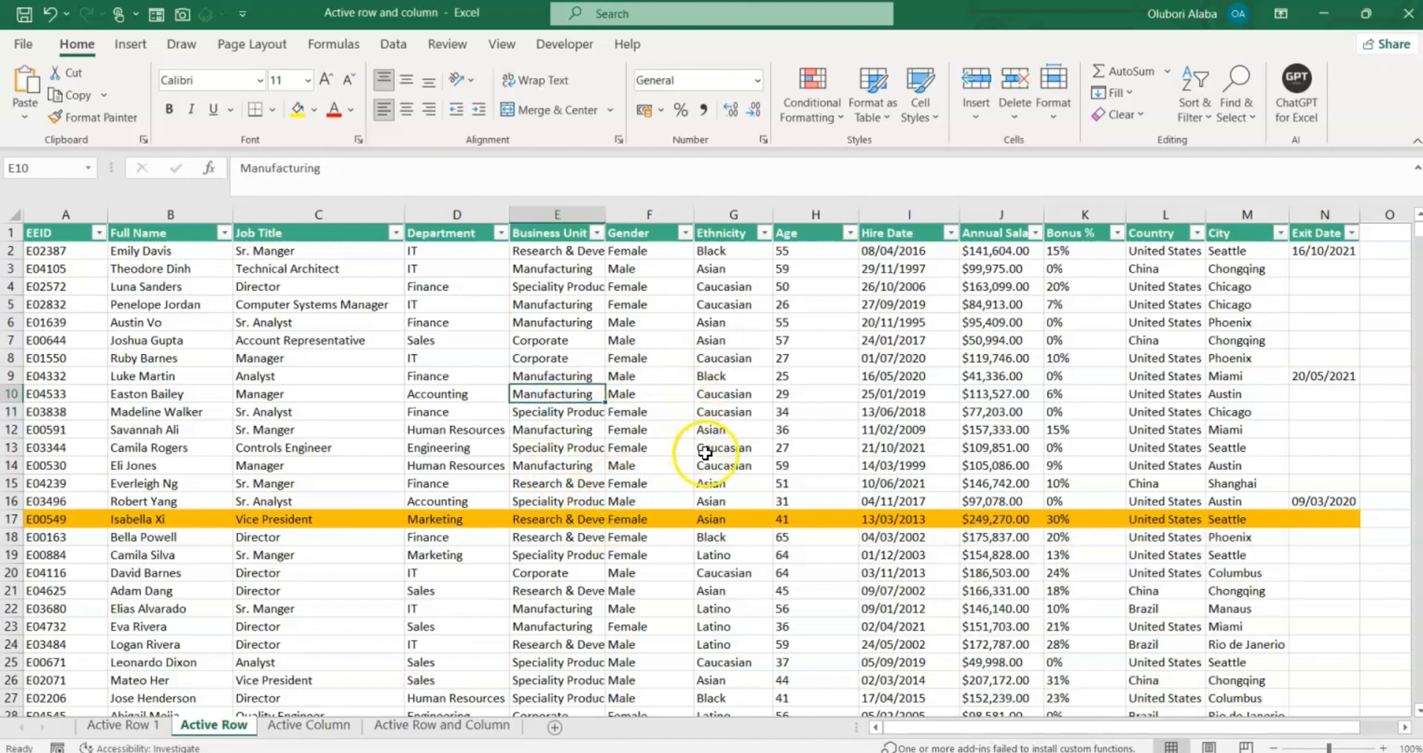
{"action": "left_click", "coordinate": [545, 413]}
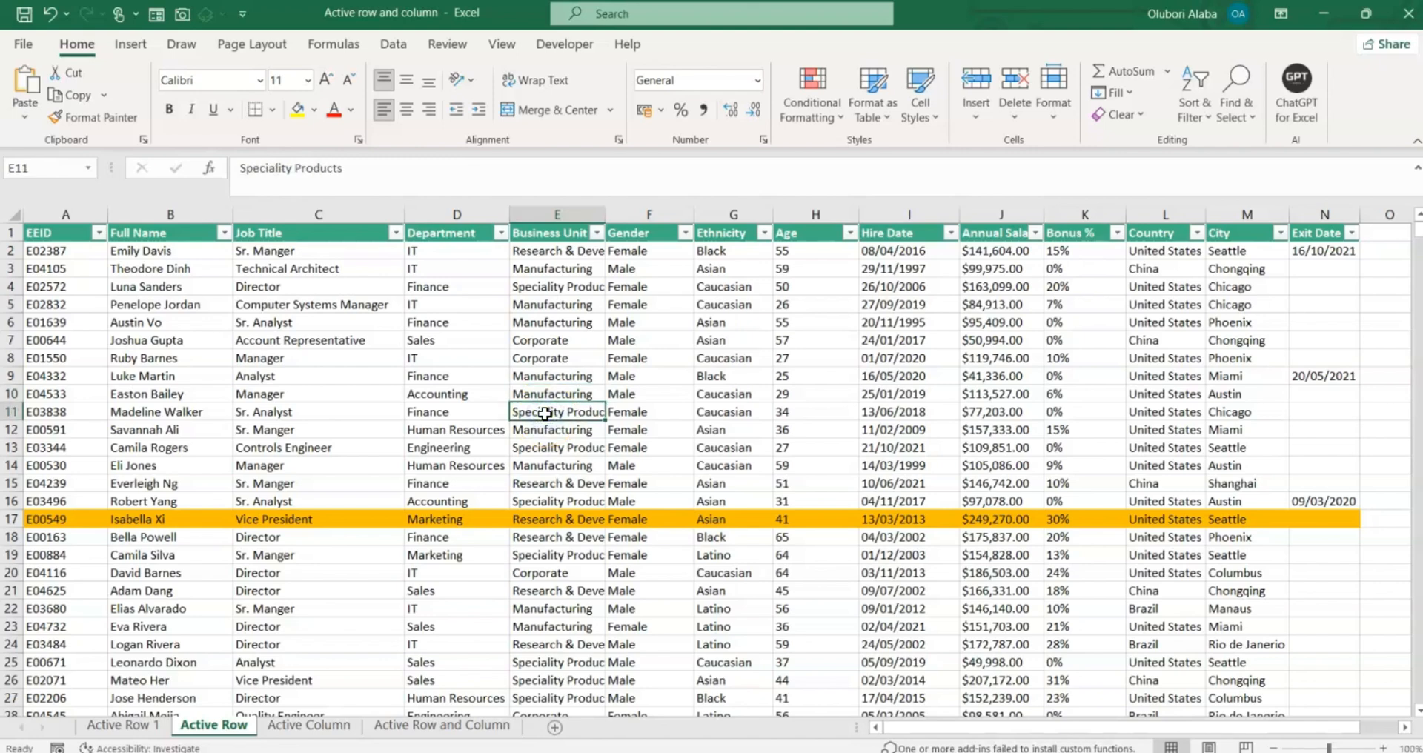
{"action": "key", "text": "F9"}
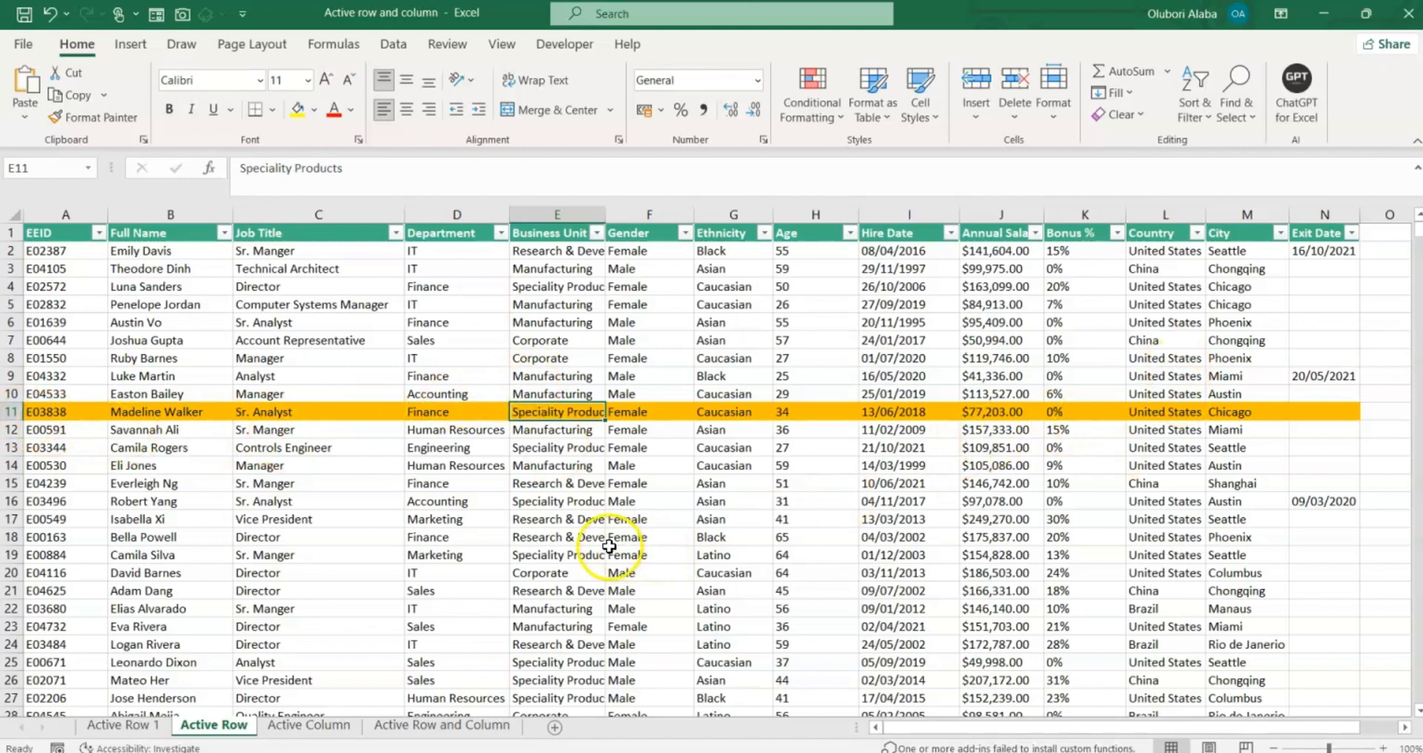
{"action": "left_click", "coordinate": [608, 547]}
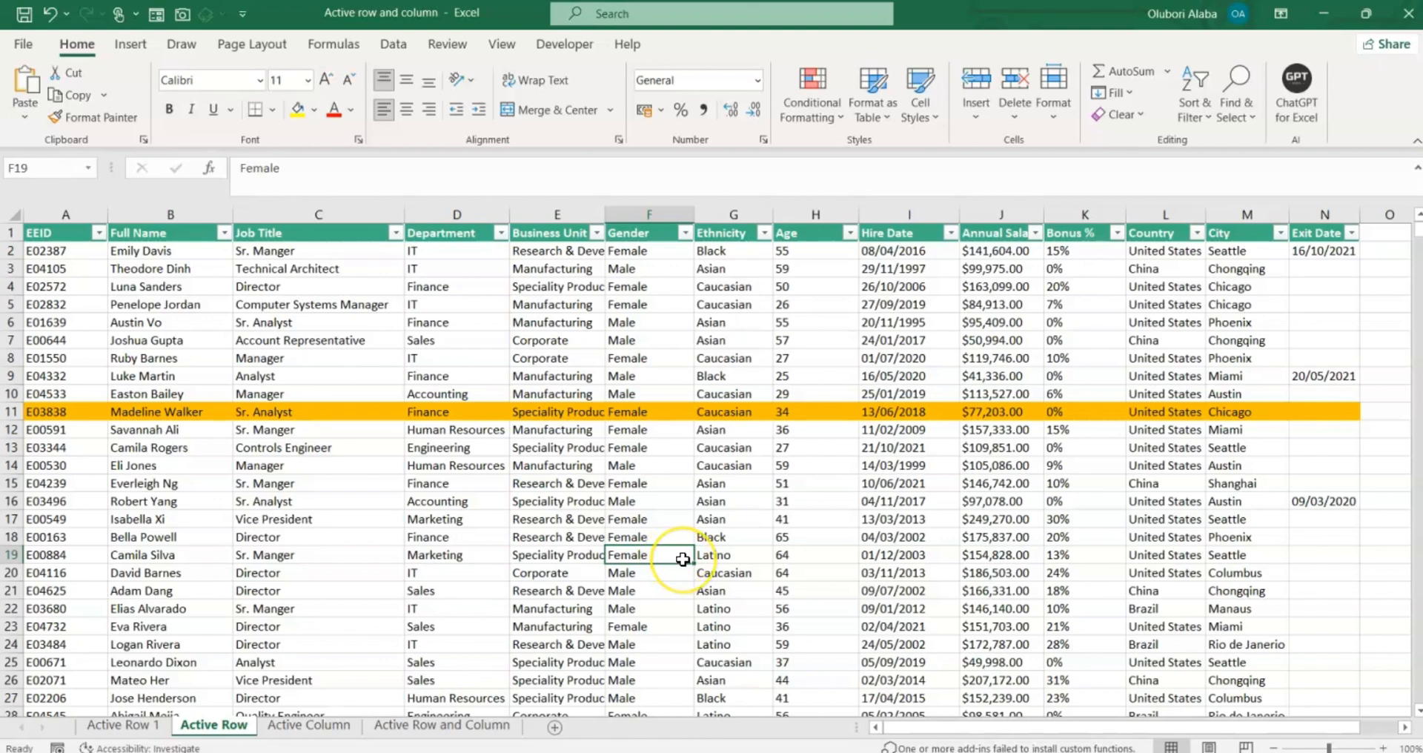
{"action": "key", "text": "F9"}
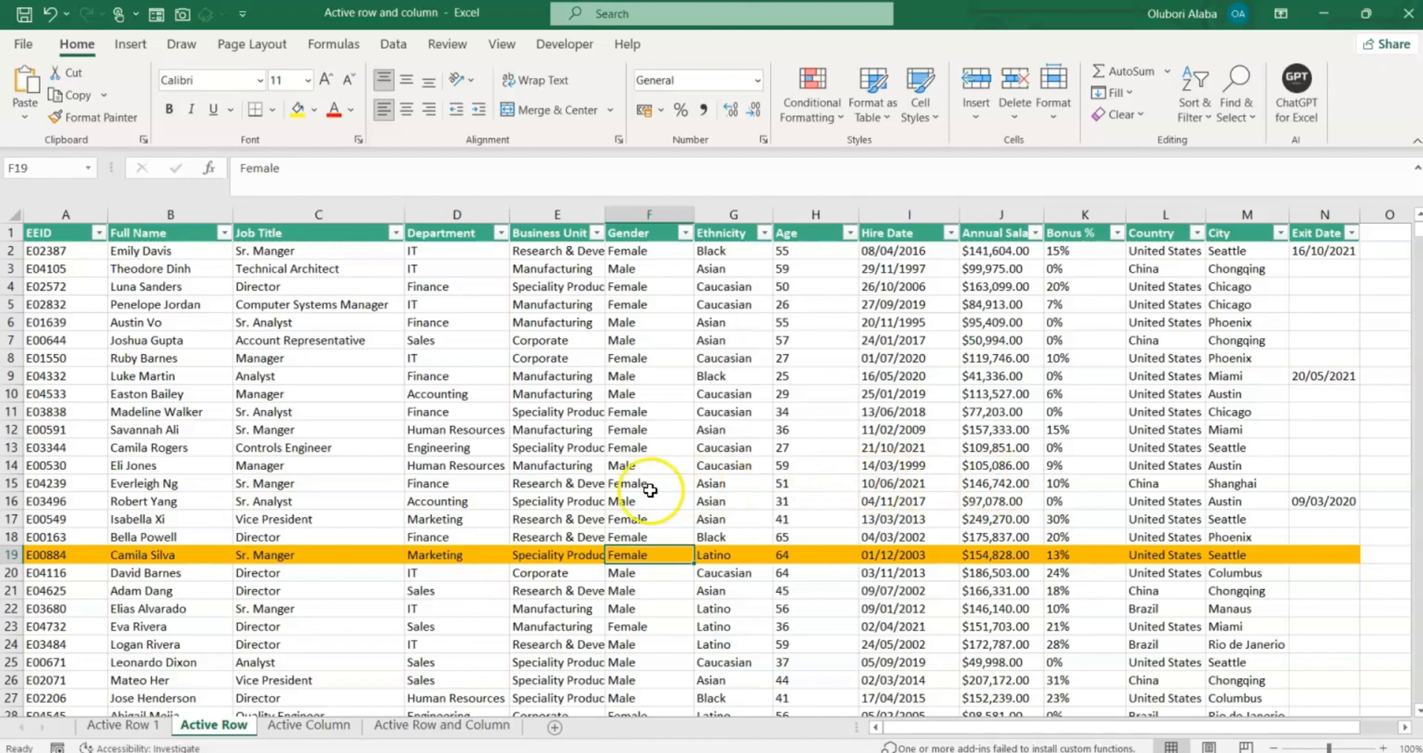
{"action": "left_click", "coordinate": [591, 446]}
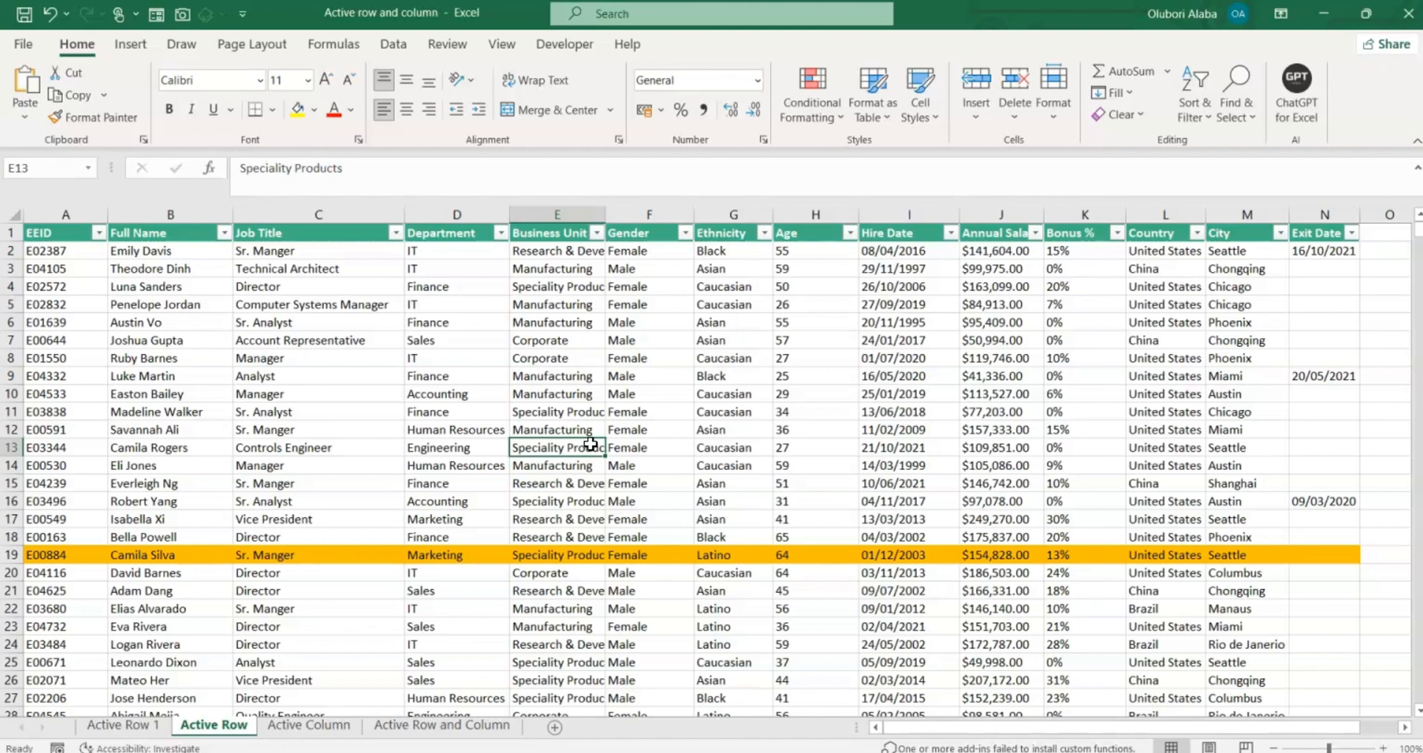
{"action": "key", "text": "F9"}
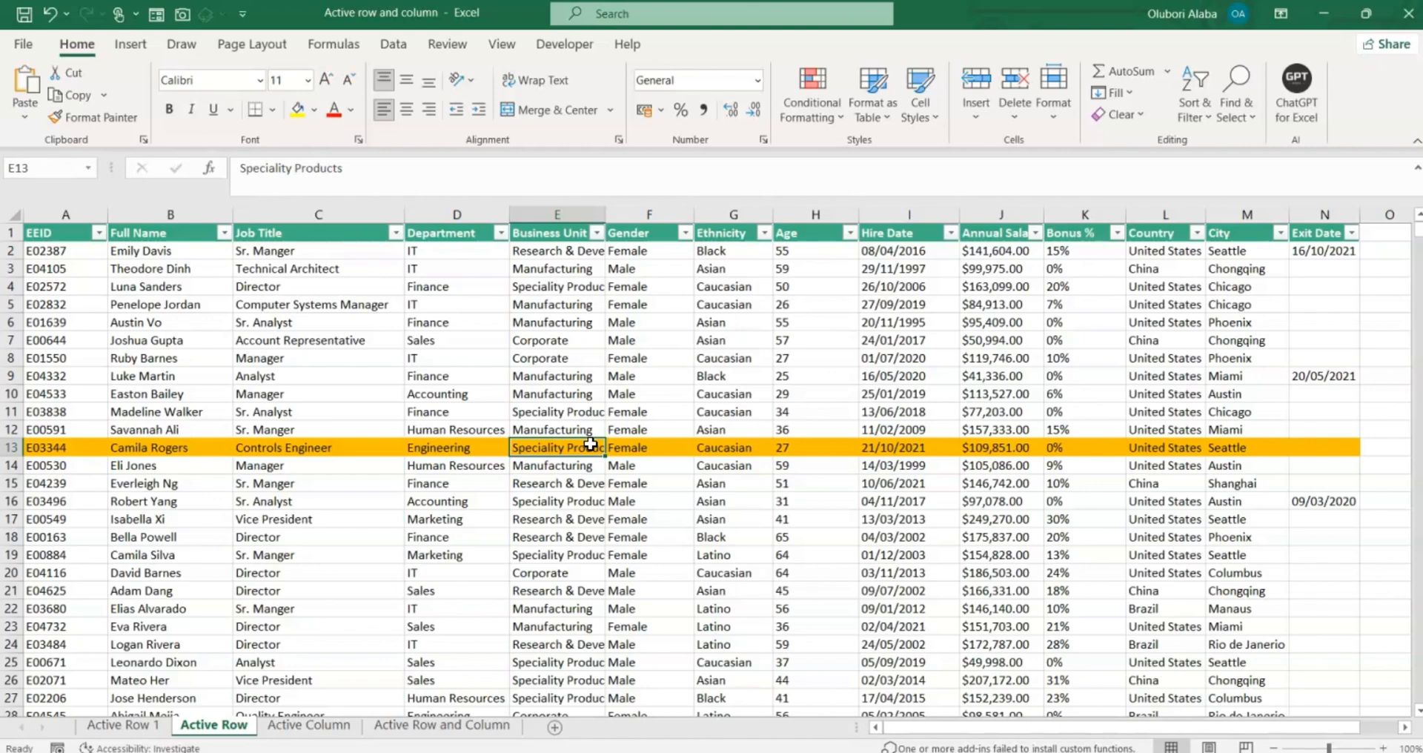
Through View Code, add Me.Calculate inside the Active Row sheet's Worksheet_SelectionChange procedure.
{"action": "right_click", "coordinate": [221, 728]}
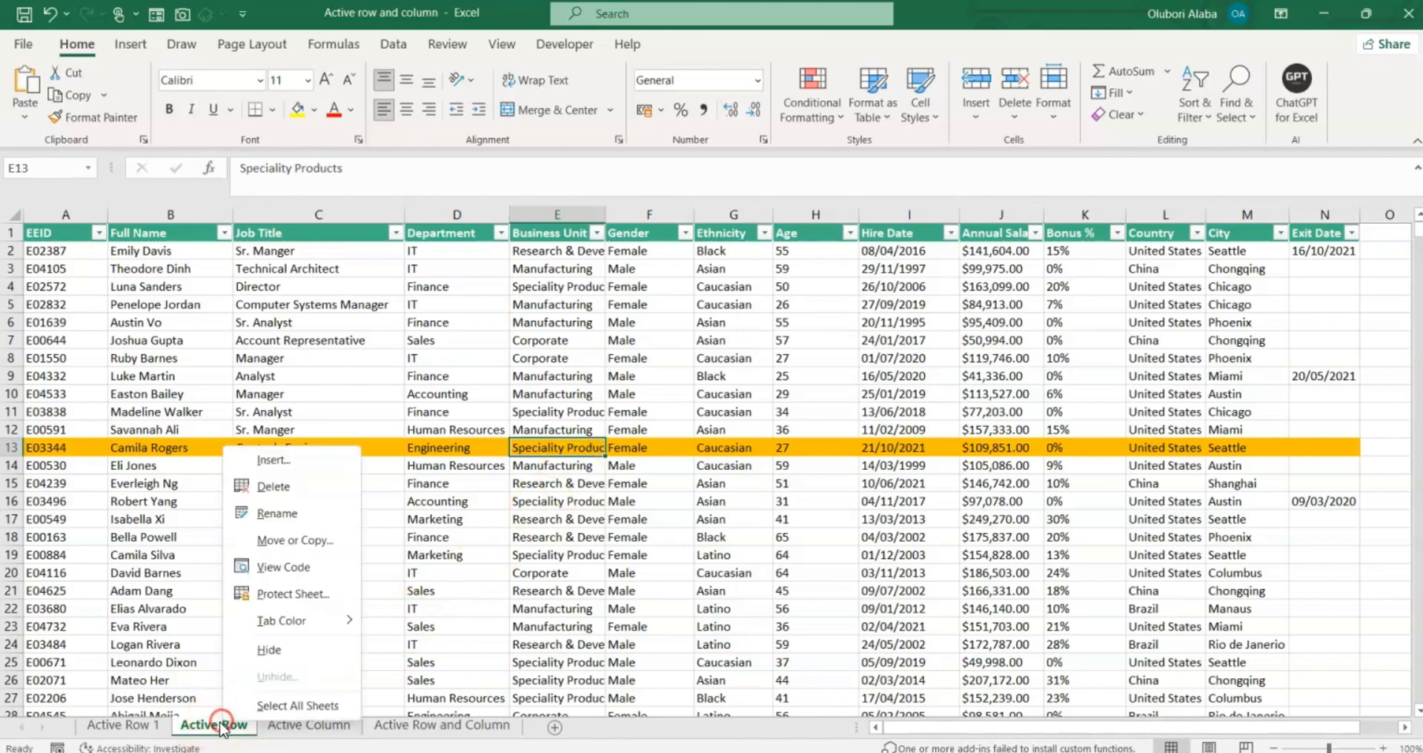
{"action": "left_click", "coordinate": [283, 575]}
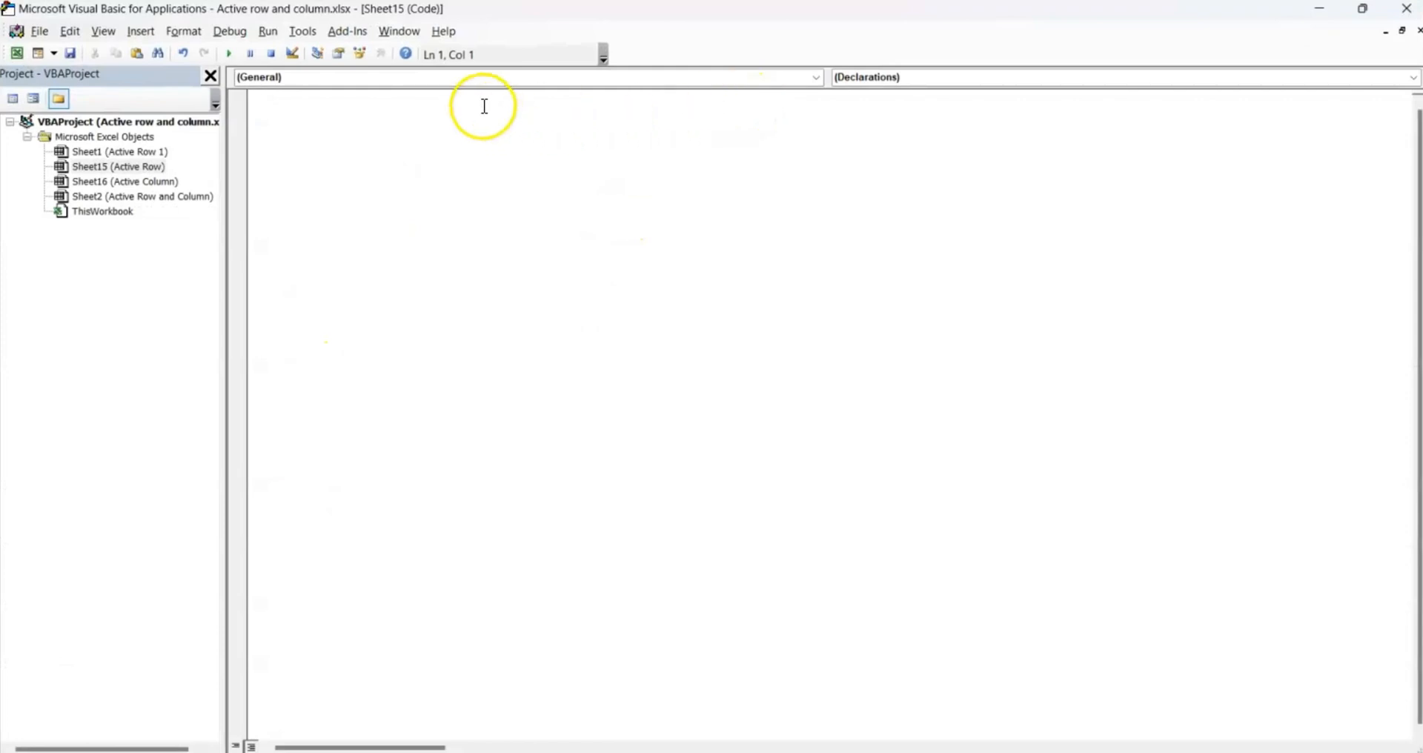
{"action": "left_click", "coordinate": [755, 77]}
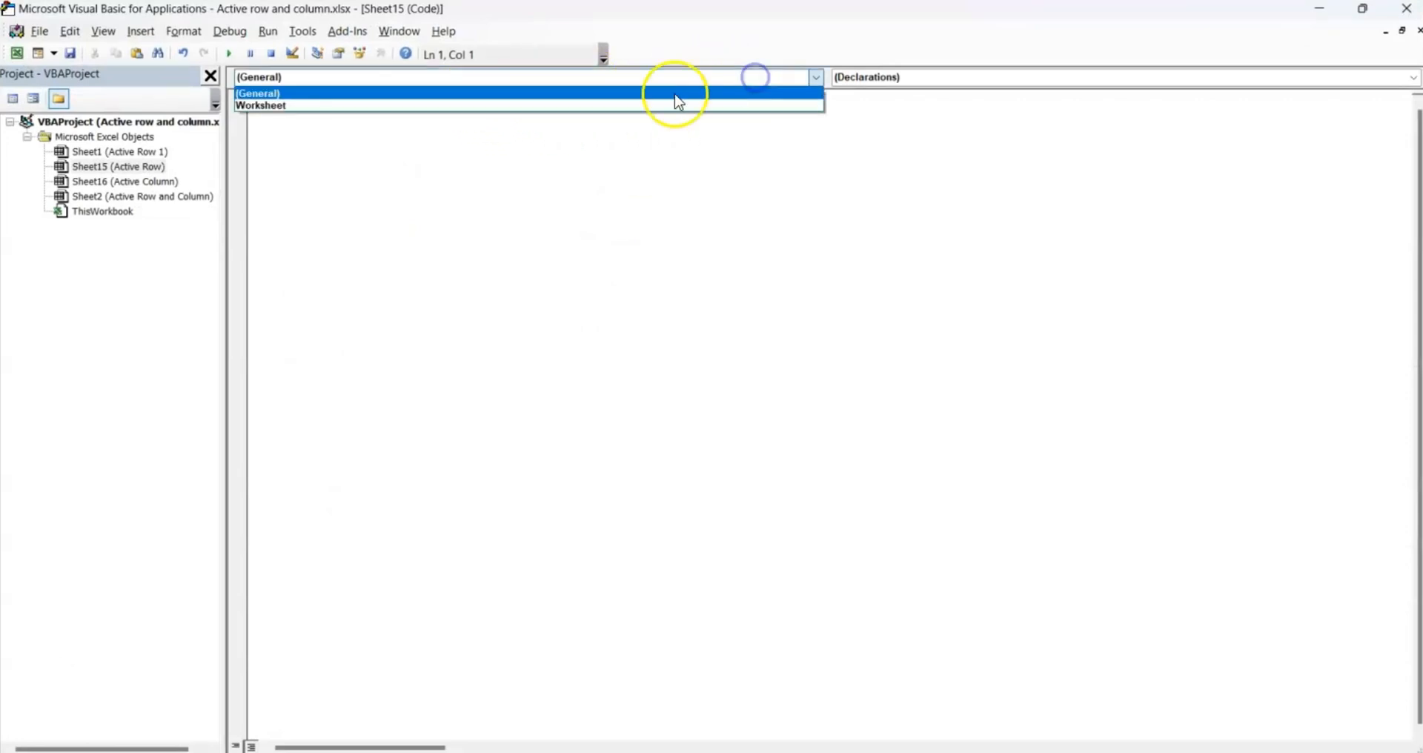
{"action": "left_click", "coordinate": [539, 106]}
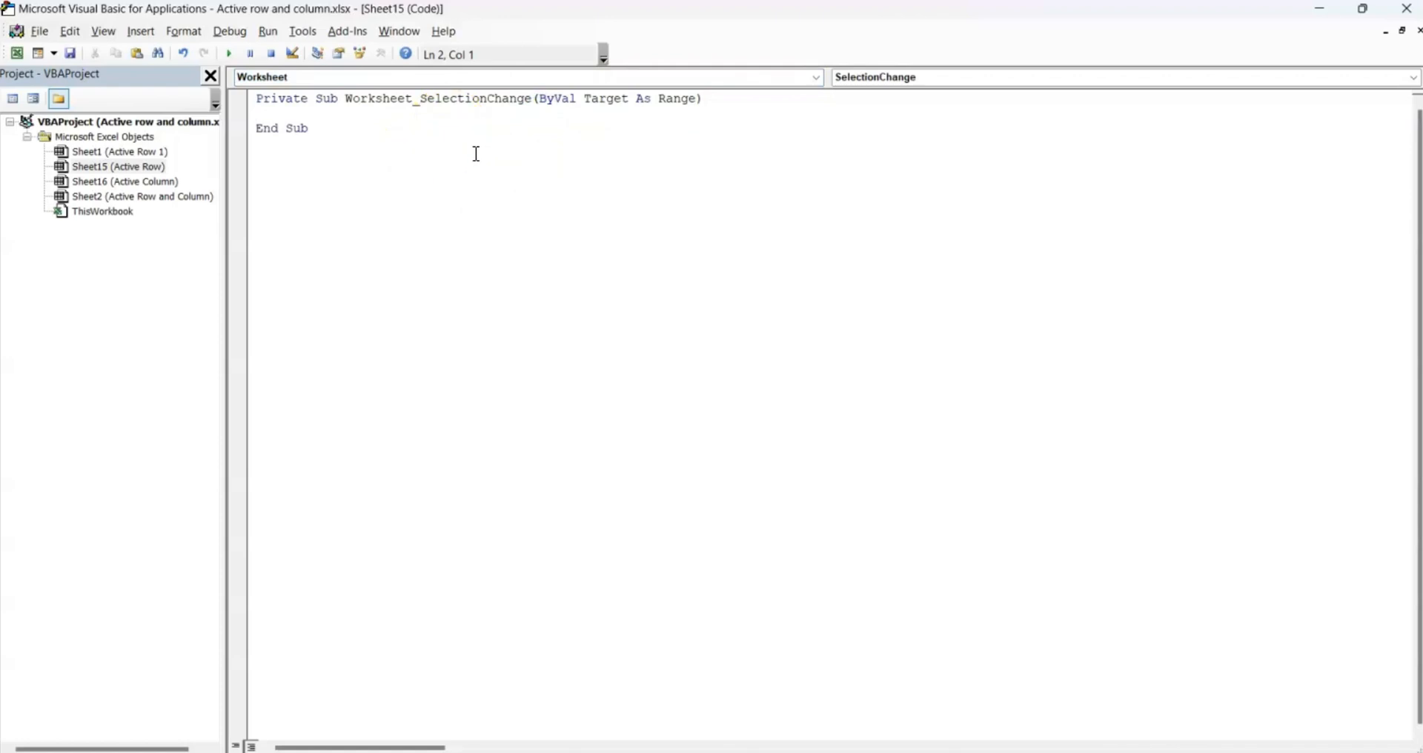
{"action": "type", "text": "Me.c"}
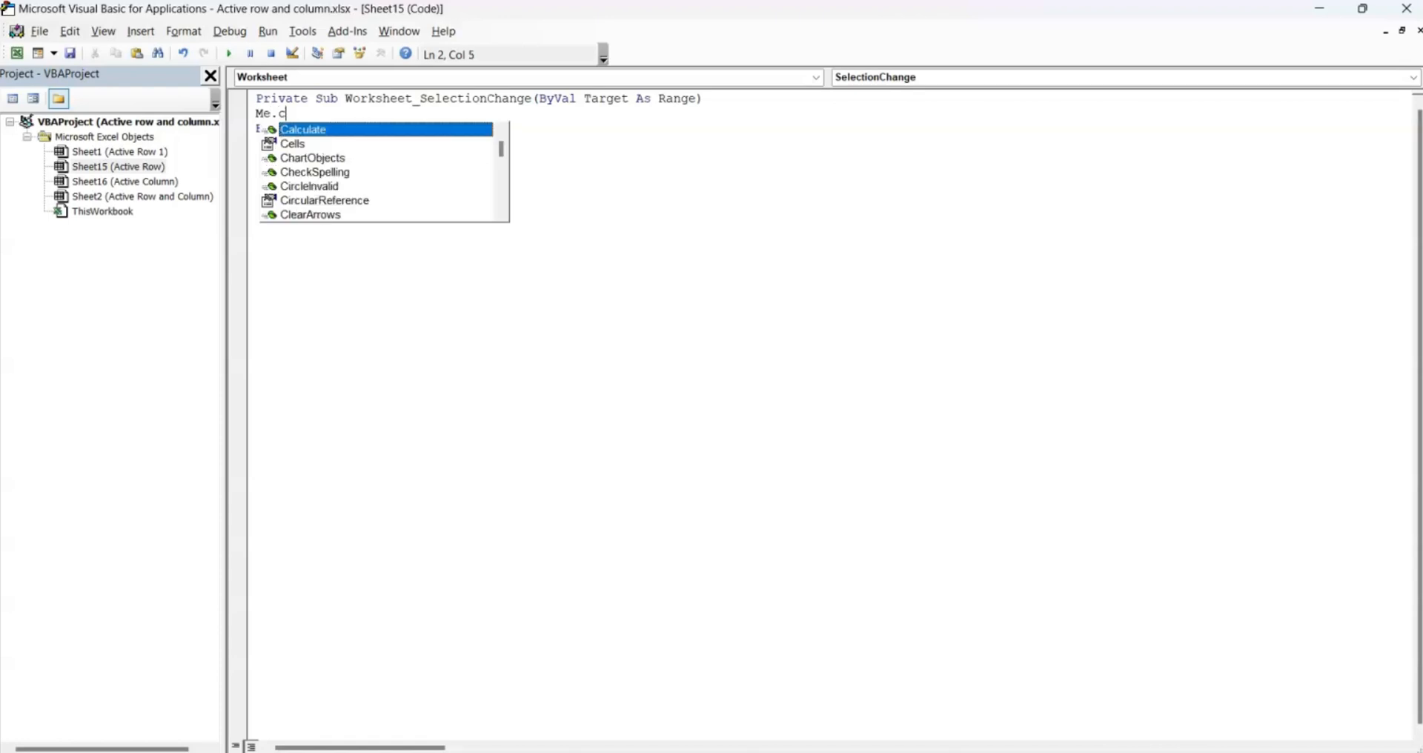
{"action": "key", "text": "Tab"}
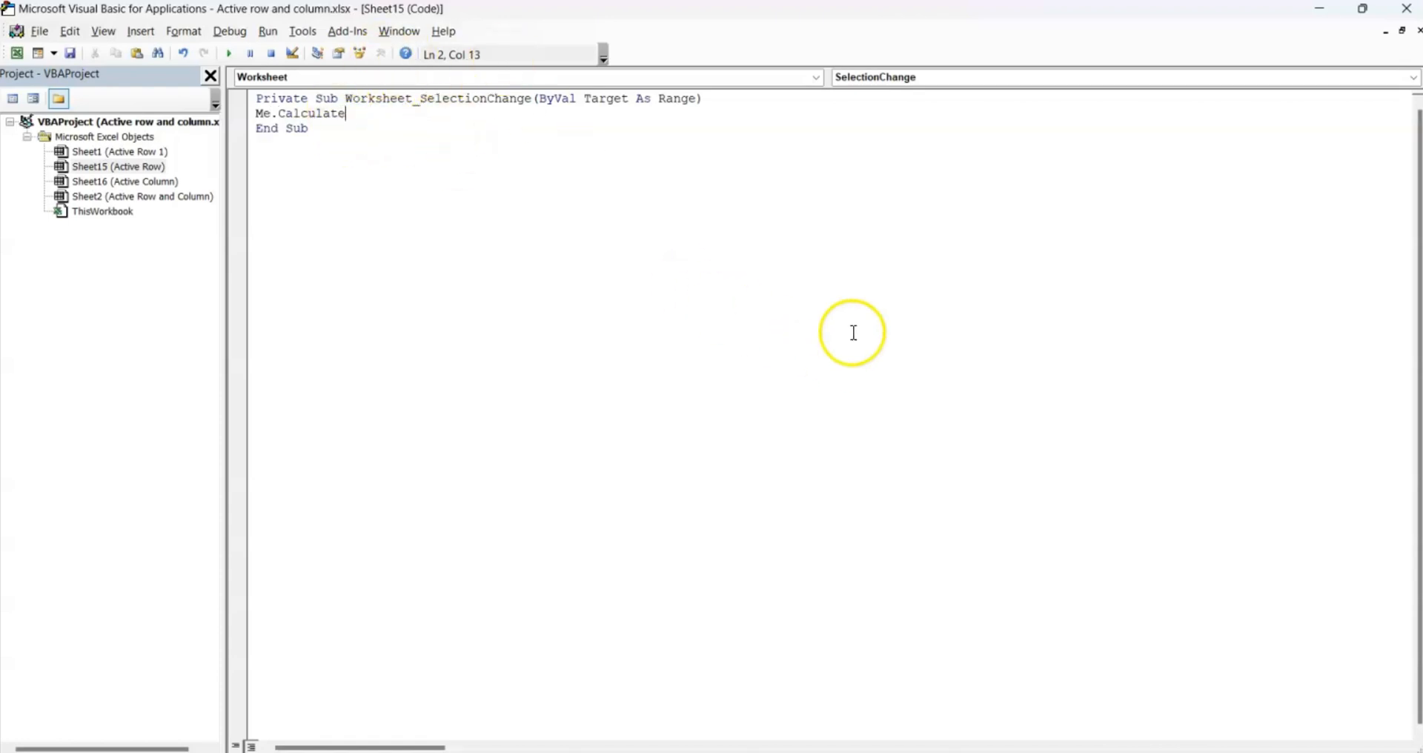
Return to Excel and select cells in rows 11, 14 and 19 to test the highlight.
{"action": "left_click", "coordinate": [1401, 10]}
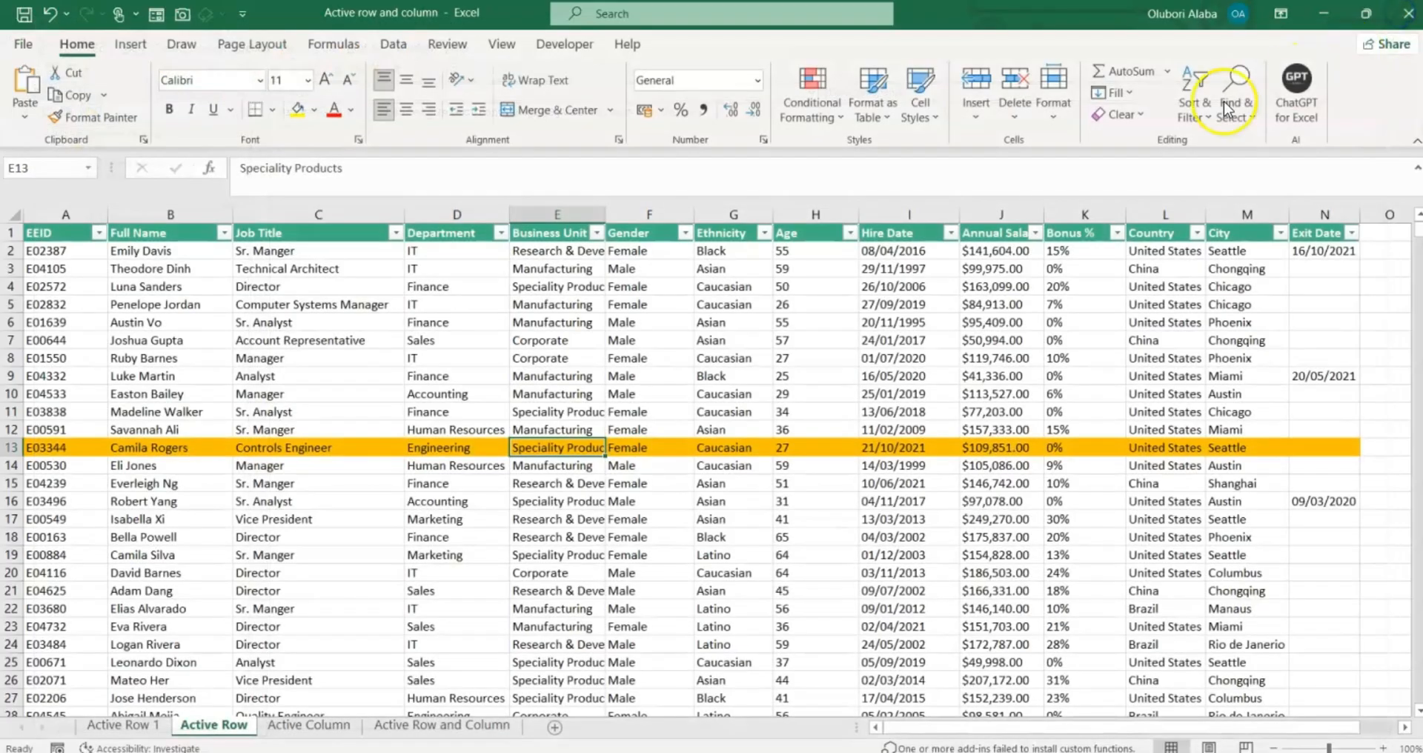
{"action": "left_click", "coordinate": [414, 408]}
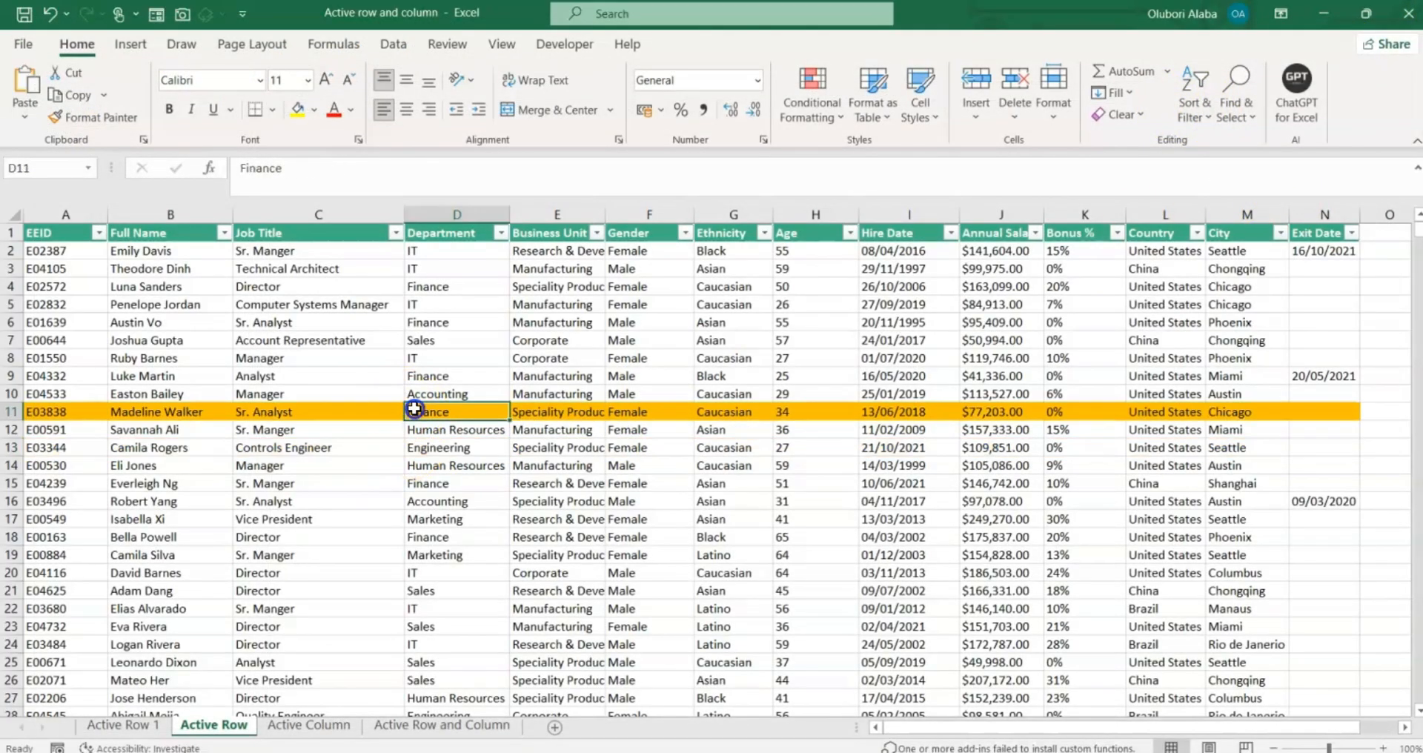
{"action": "left_click", "coordinate": [458, 470]}
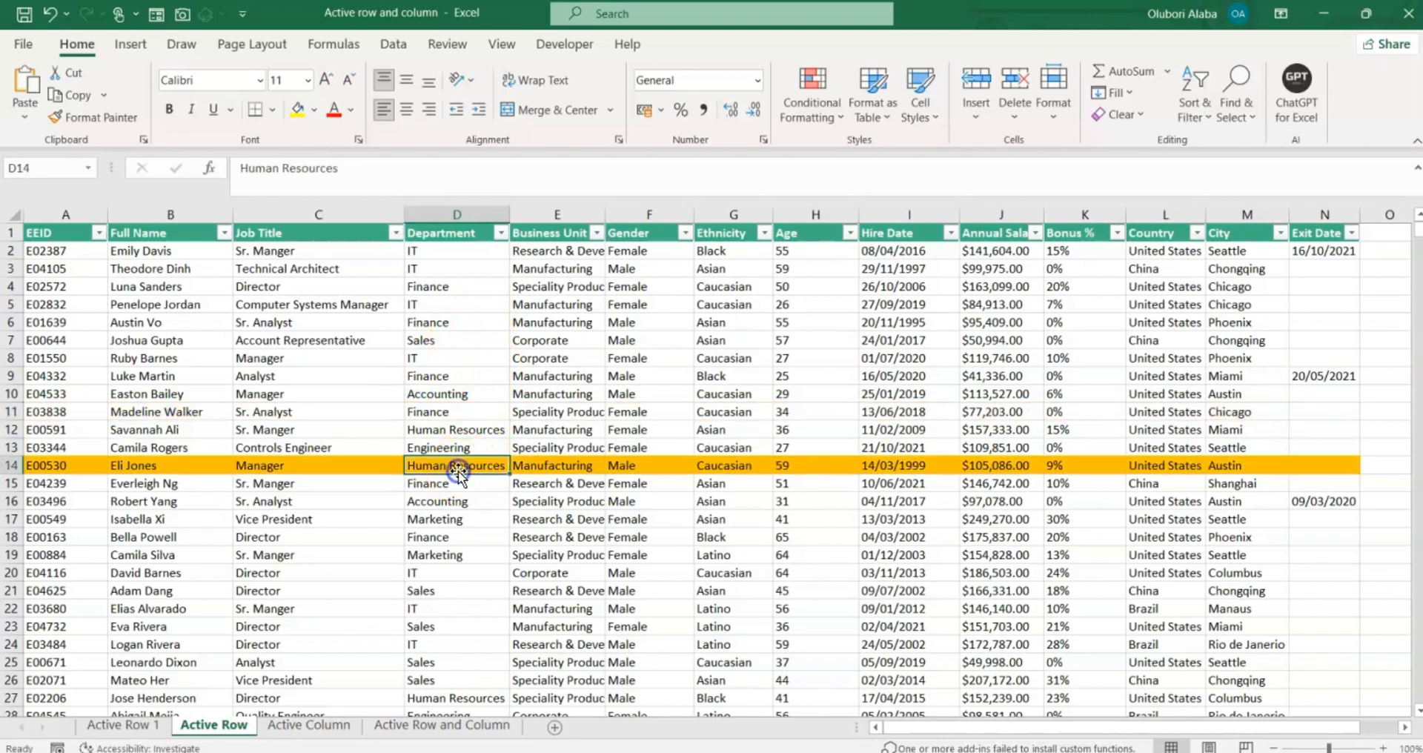
{"action": "left_click", "coordinate": [433, 555]}
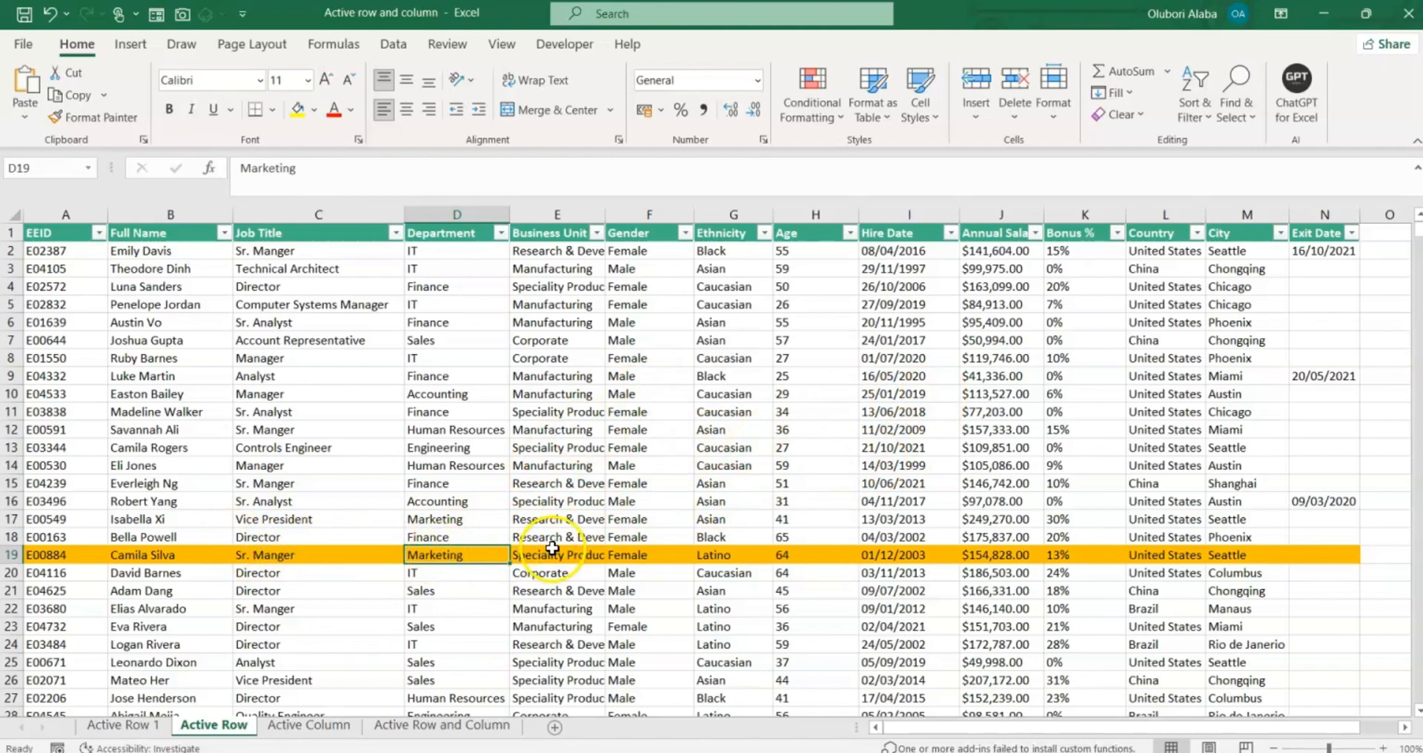
Scroll far down the table and select F790, confirming row 790 turns orange.
{"action": "scroll", "coordinate": [434, 422], "scroll_direction": "down", "scroll_amount": 10}
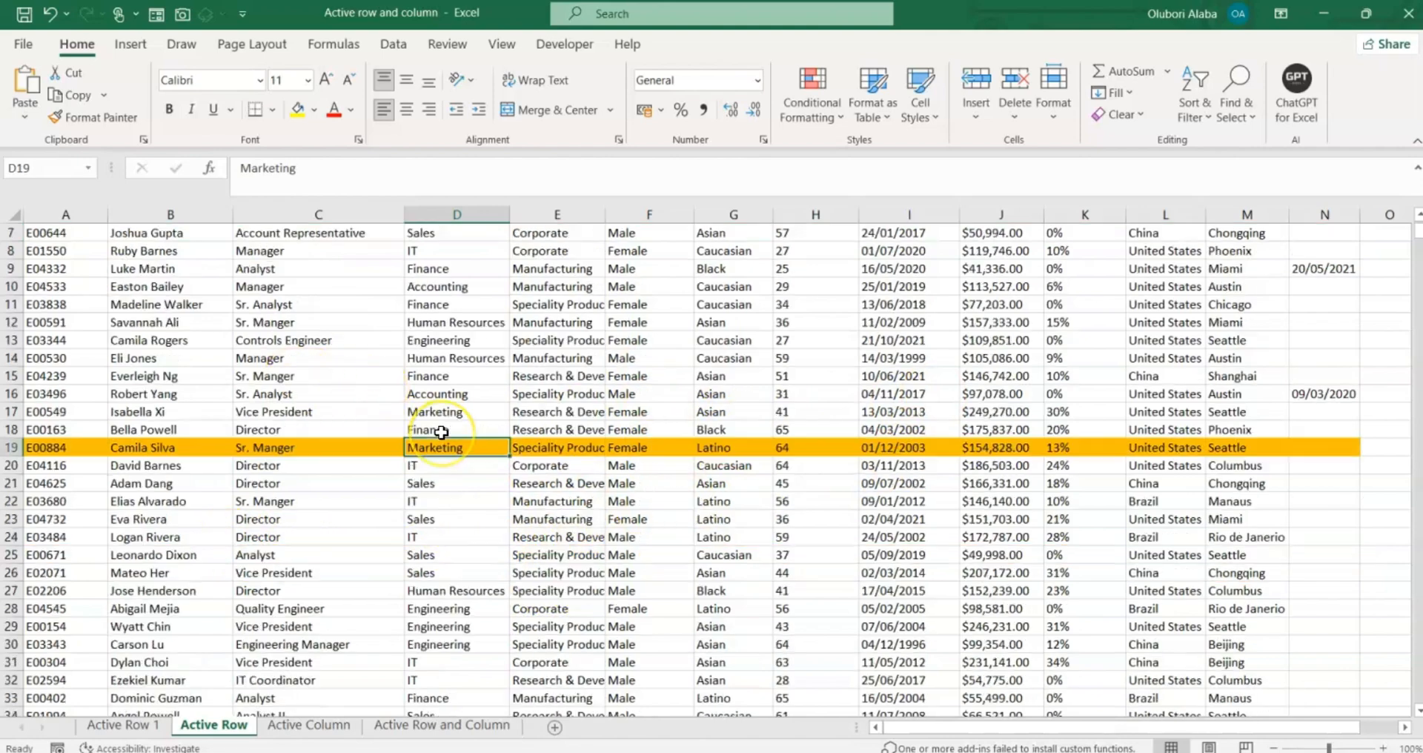
{"action": "scroll", "coordinate": [441, 432], "scroll_direction": "down", "scroll_amount": 5}
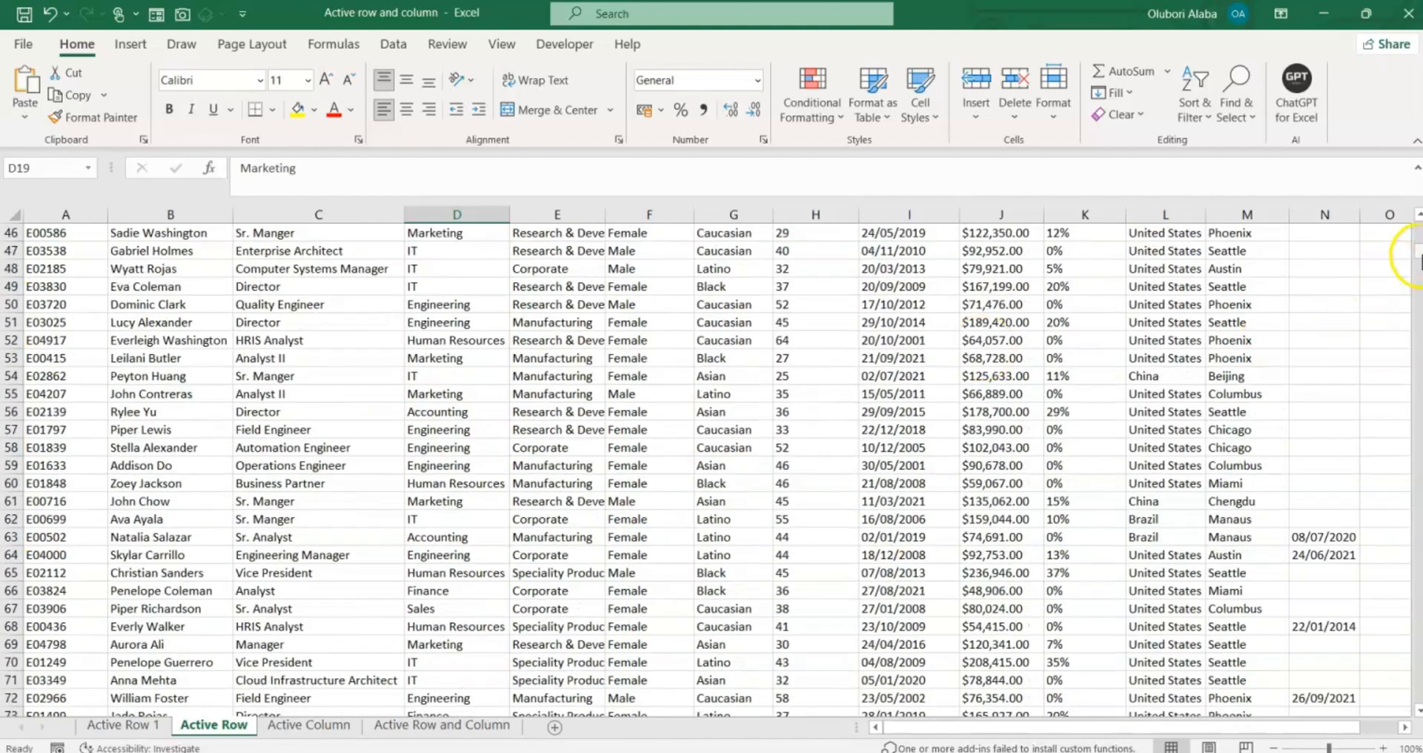
{"action": "left_click_drag", "start_coordinate": [1417, 249], "coordinate": [1408, 593]}
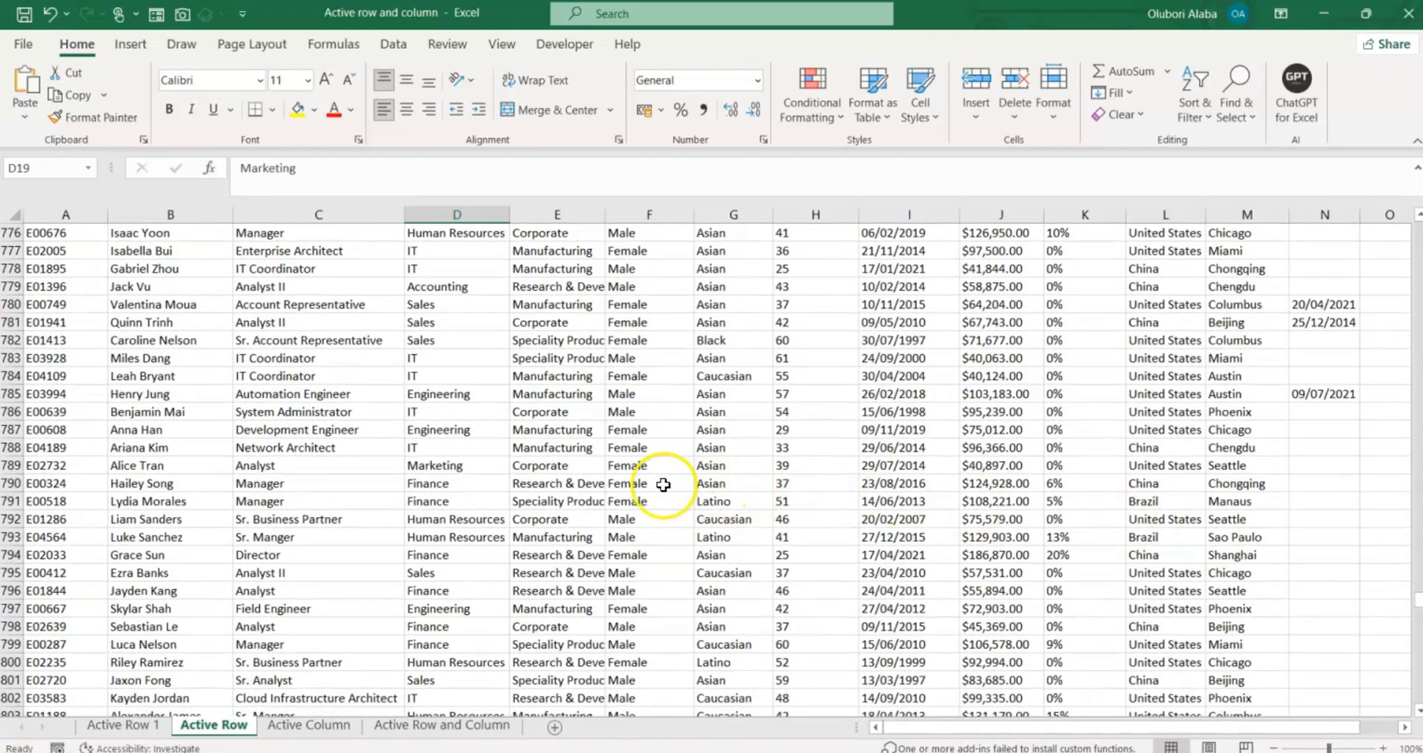
{"action": "left_click", "coordinate": [660, 483]}
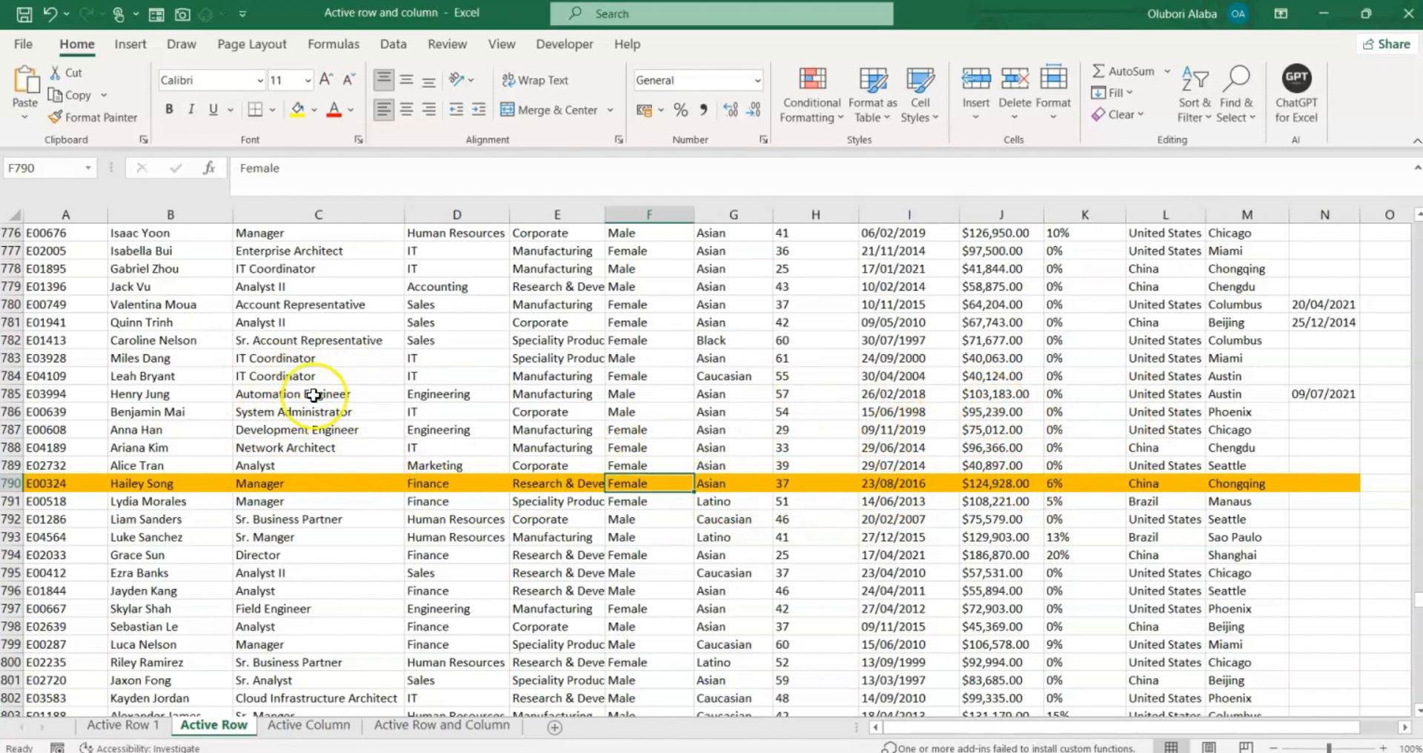
Switch to the Active Column sheet and select its whole employee table with Ctrl+A.
{"action": "left_click", "coordinate": [295, 730]}
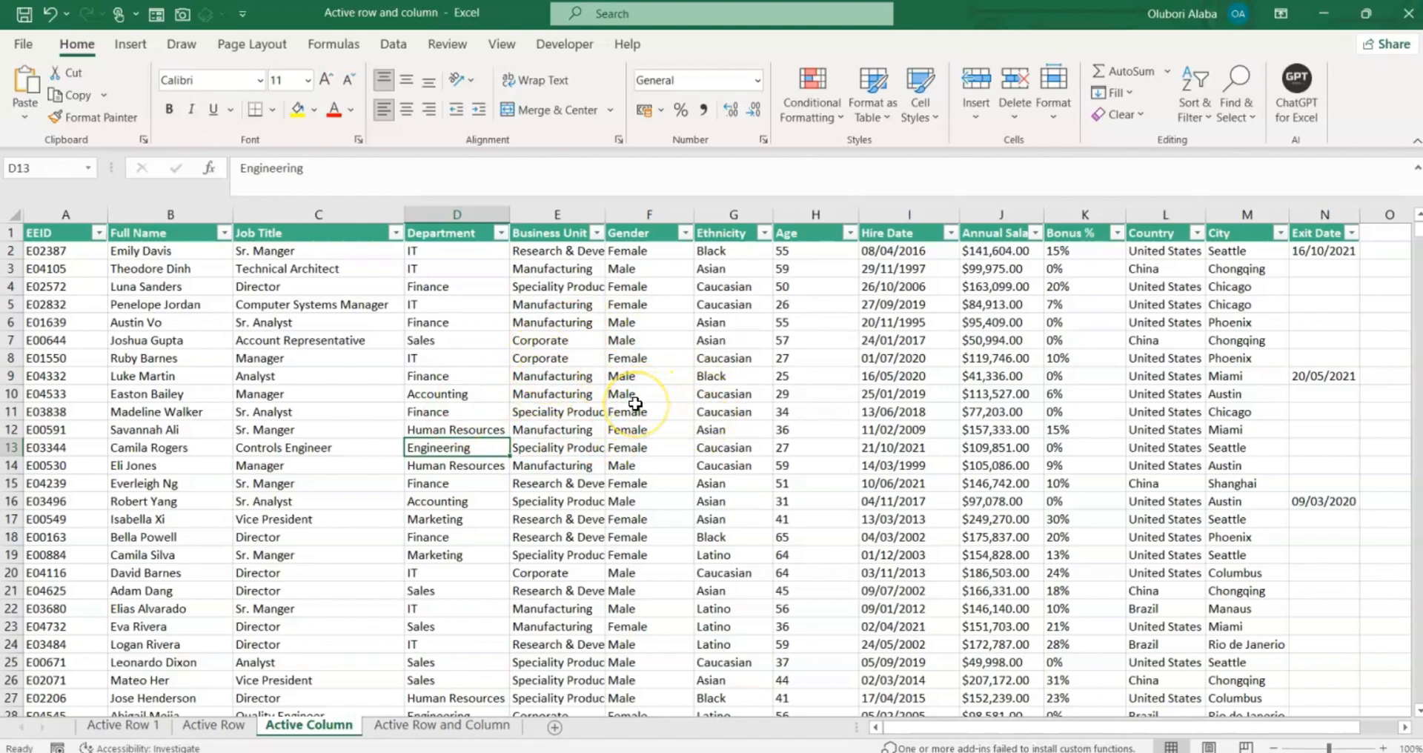
{"action": "key", "text": "ctrl+a"}
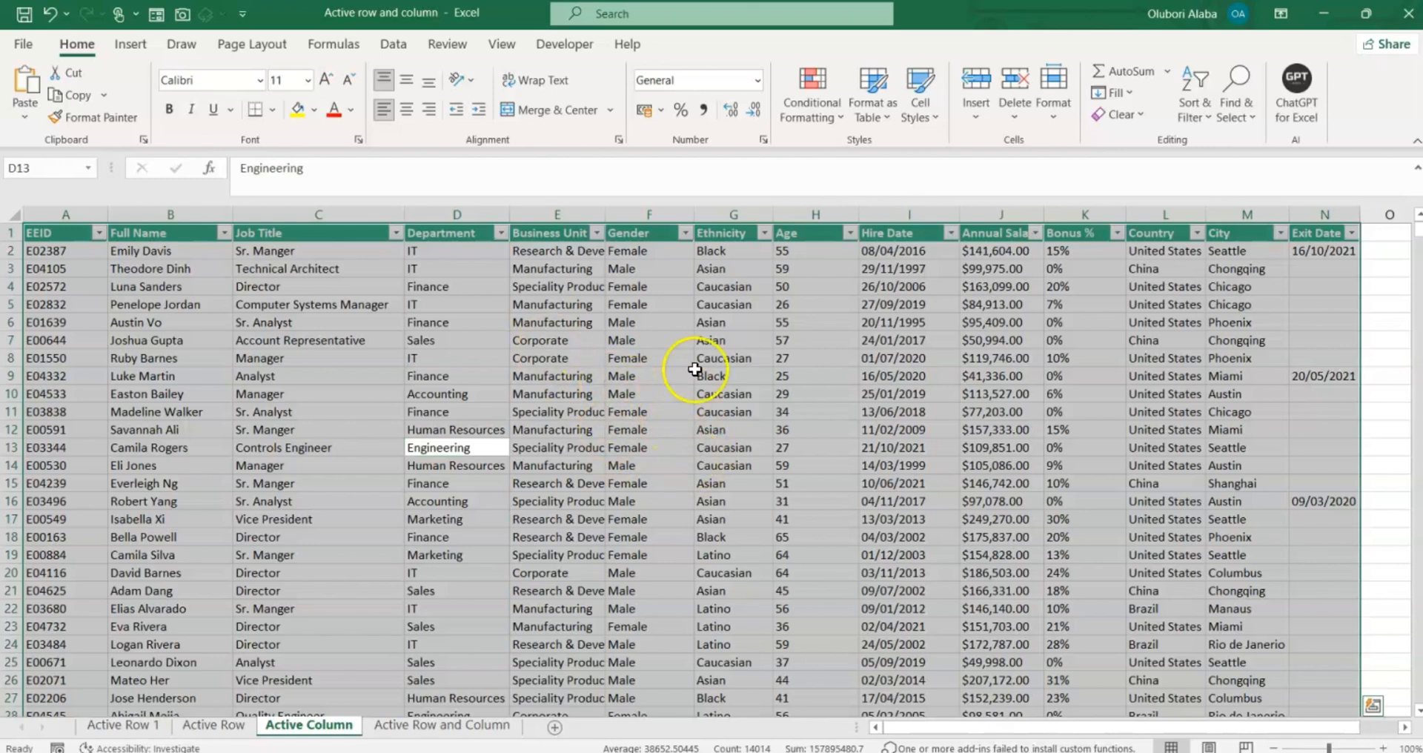
Create a formula-based New Rule with the formula =COLUMN()=CELL("col").
{"action": "left_click", "coordinate": [803, 126]}
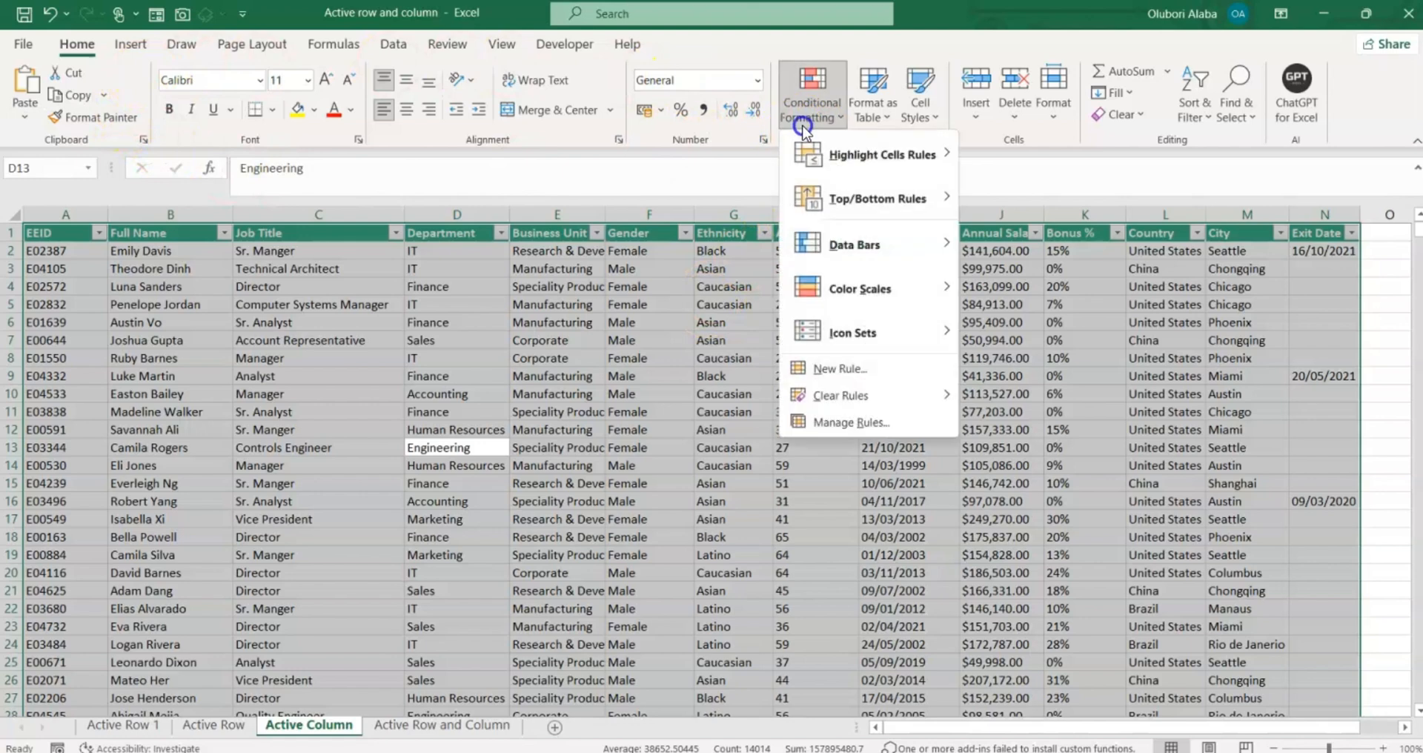
{"action": "left_click", "coordinate": [833, 368]}
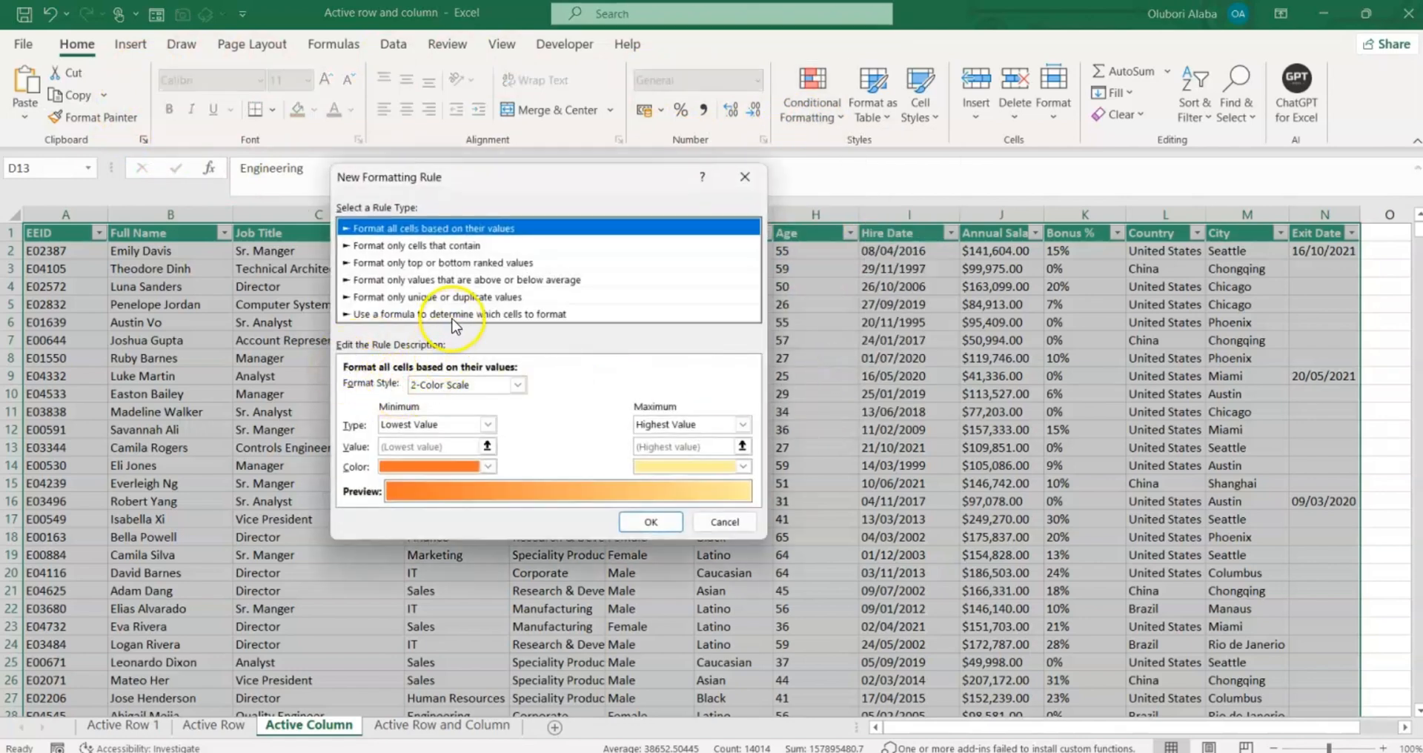
{"action": "left_click", "coordinate": [454, 314]}
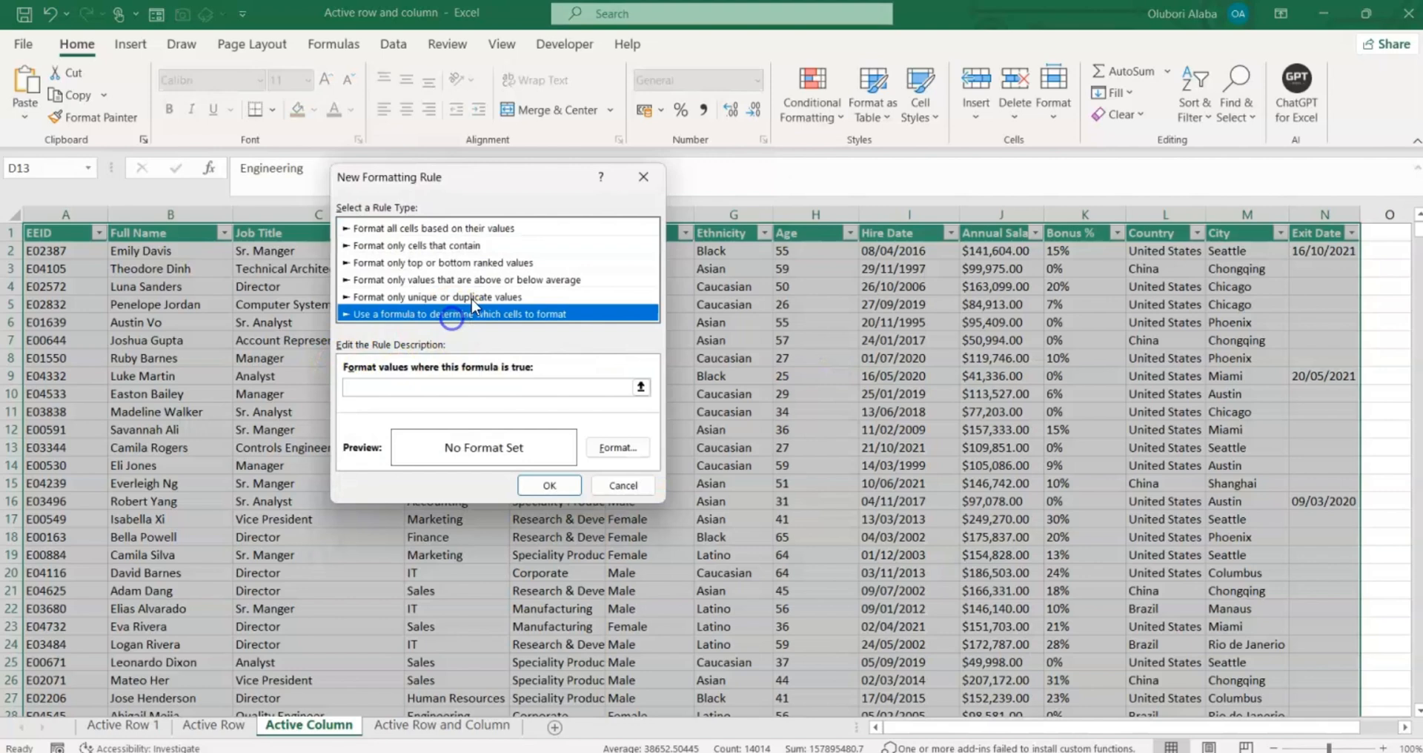
{"action": "left_click", "coordinate": [416, 388]}
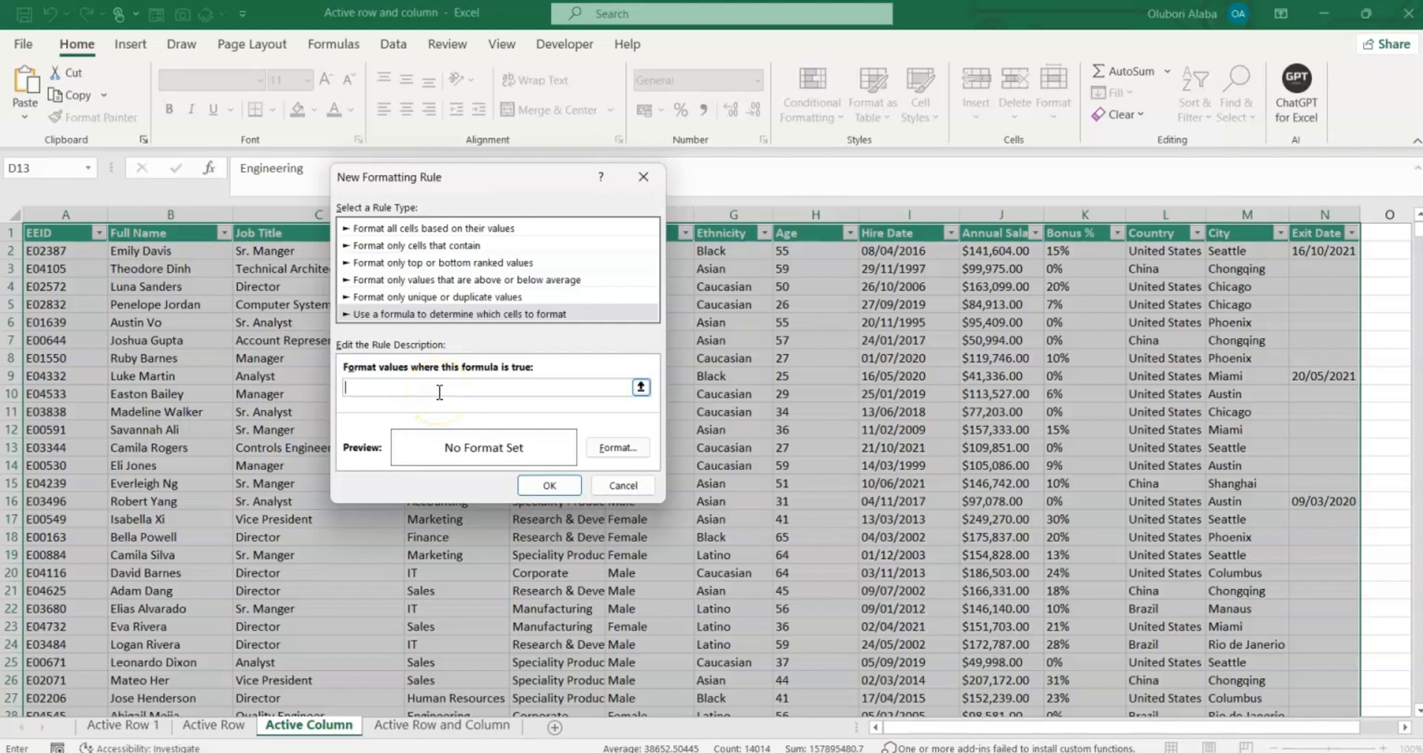
{"action": "type", "text": "=COLUMN()=CELL(\"col"}
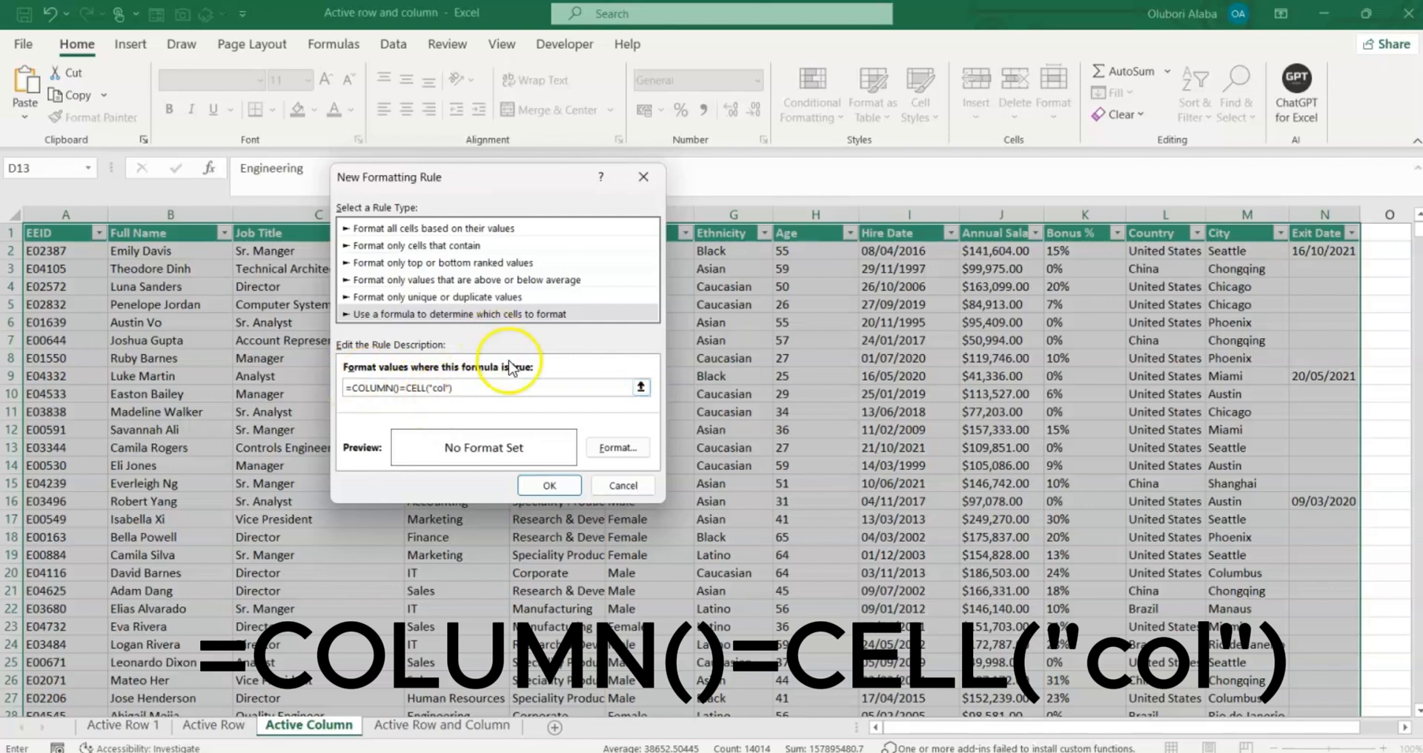
Give the column rule an orange fill and apply it.
{"action": "left_click", "coordinate": [615, 450]}
{"action": "left_click", "coordinate": [614, 450]}
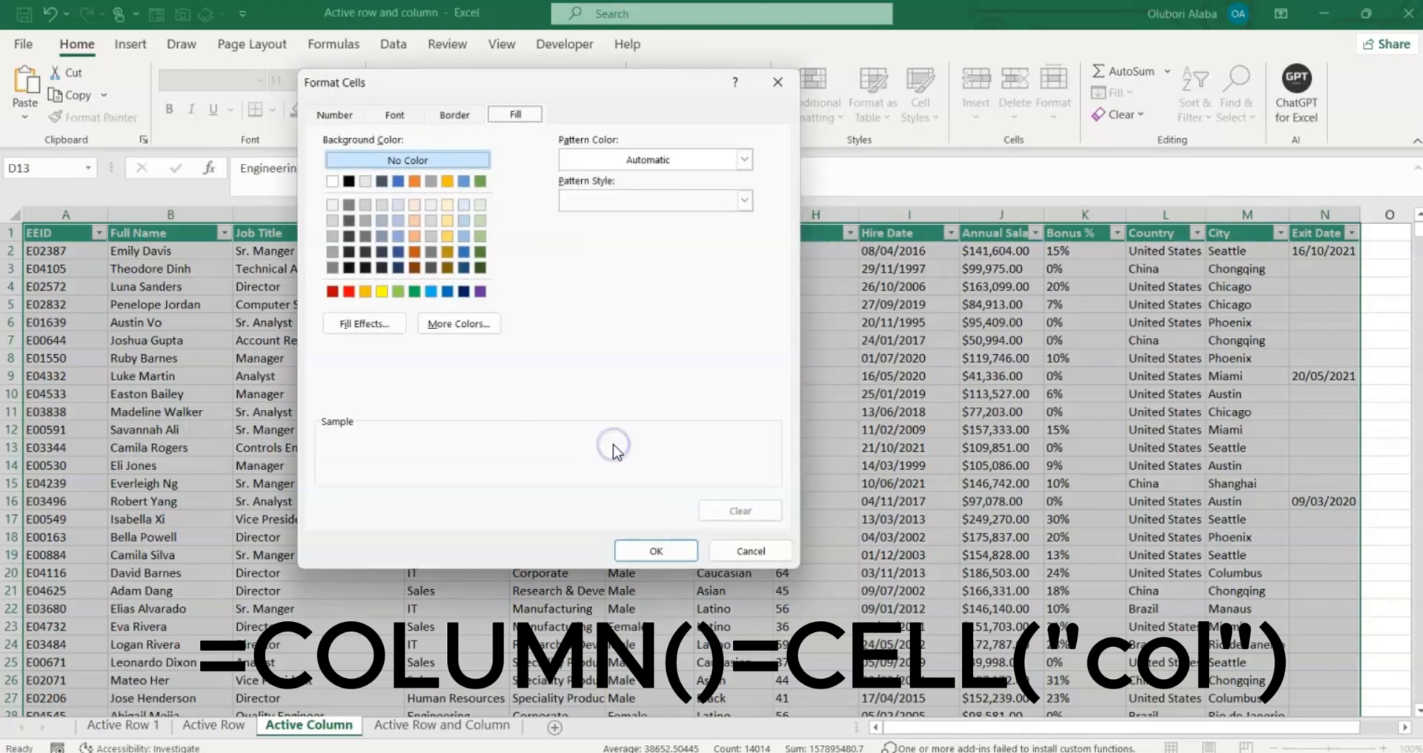
{"action": "left_click", "coordinate": [365, 292]}
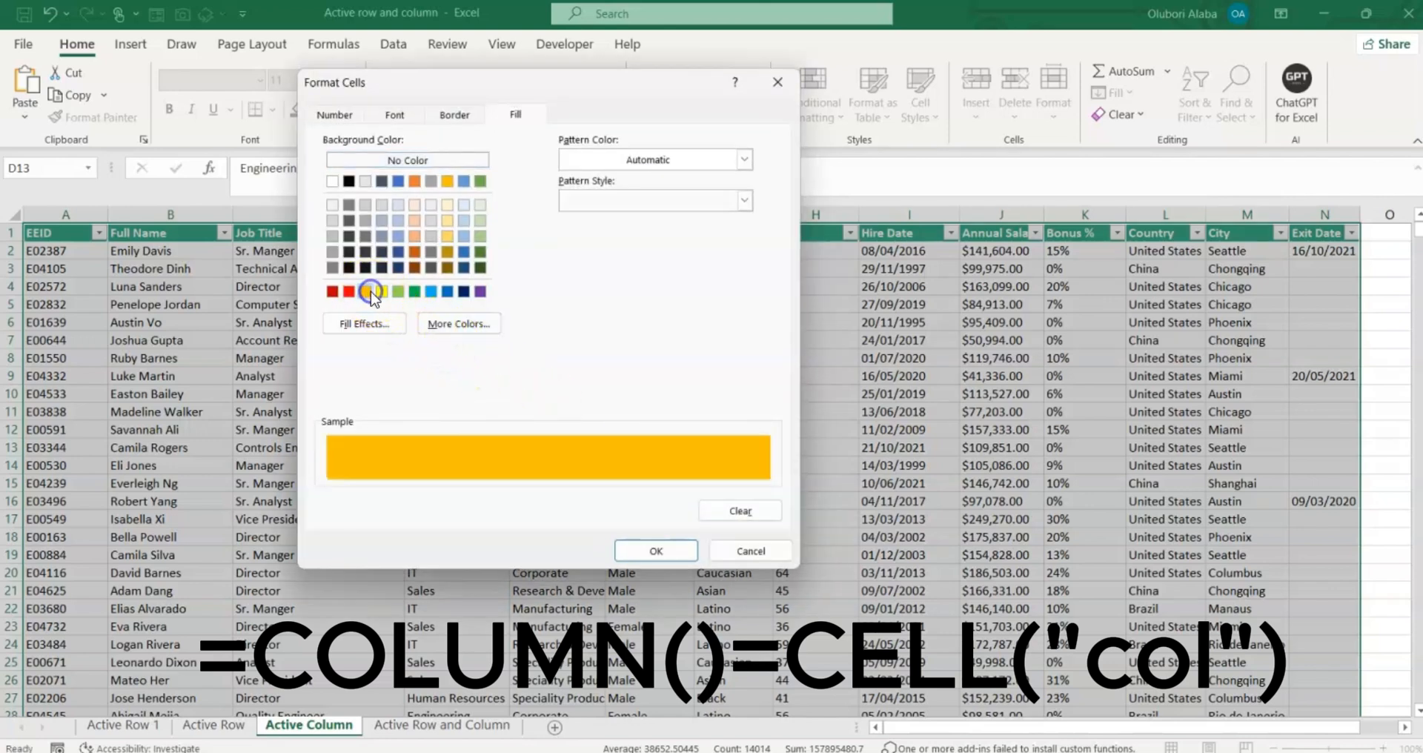
{"action": "left_click", "coordinate": [647, 552]}
{"action": "left_click", "coordinate": [551, 486]}
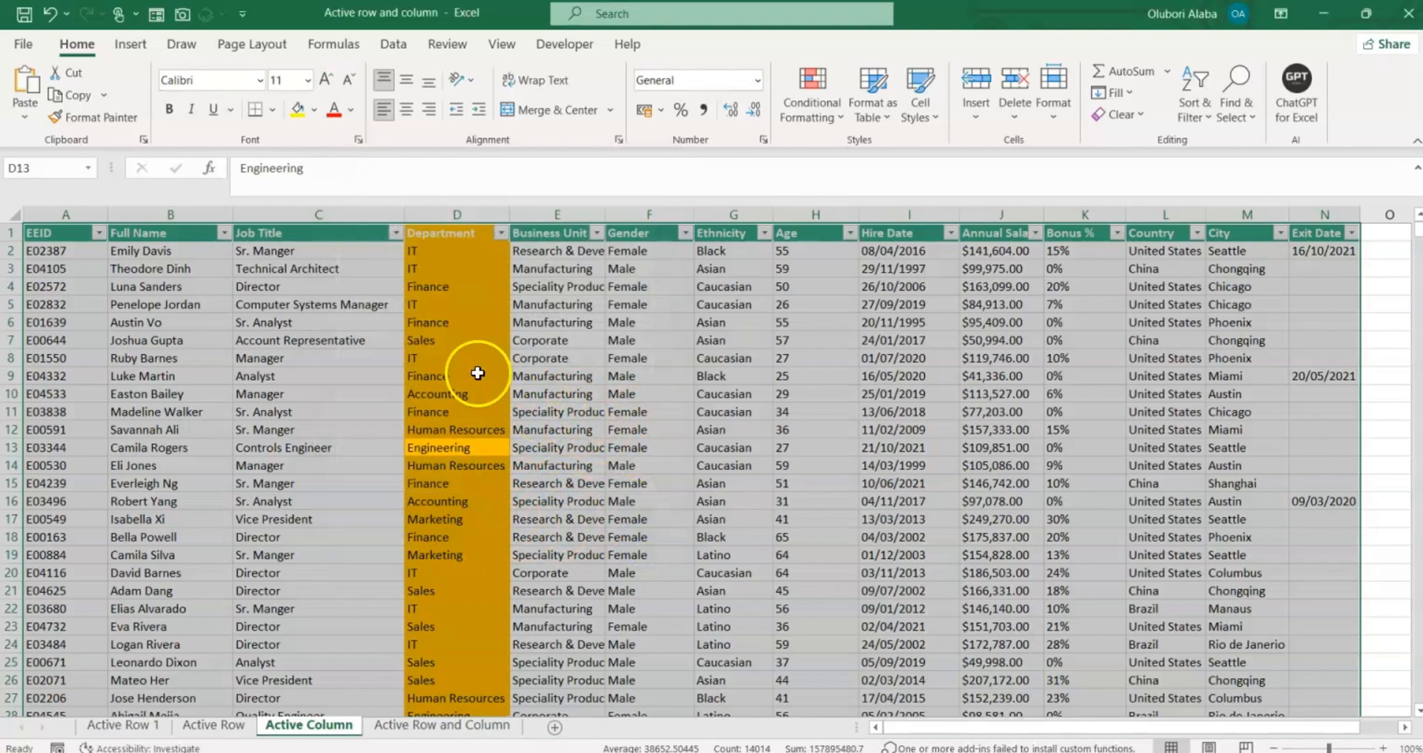
Select cells in column D and F10 to check the orange column highlight.
{"action": "left_click", "coordinate": [459, 215]}
{"action": "left_click", "coordinate": [601, 379]}
{"action": "left_click", "coordinate": [632, 393]}
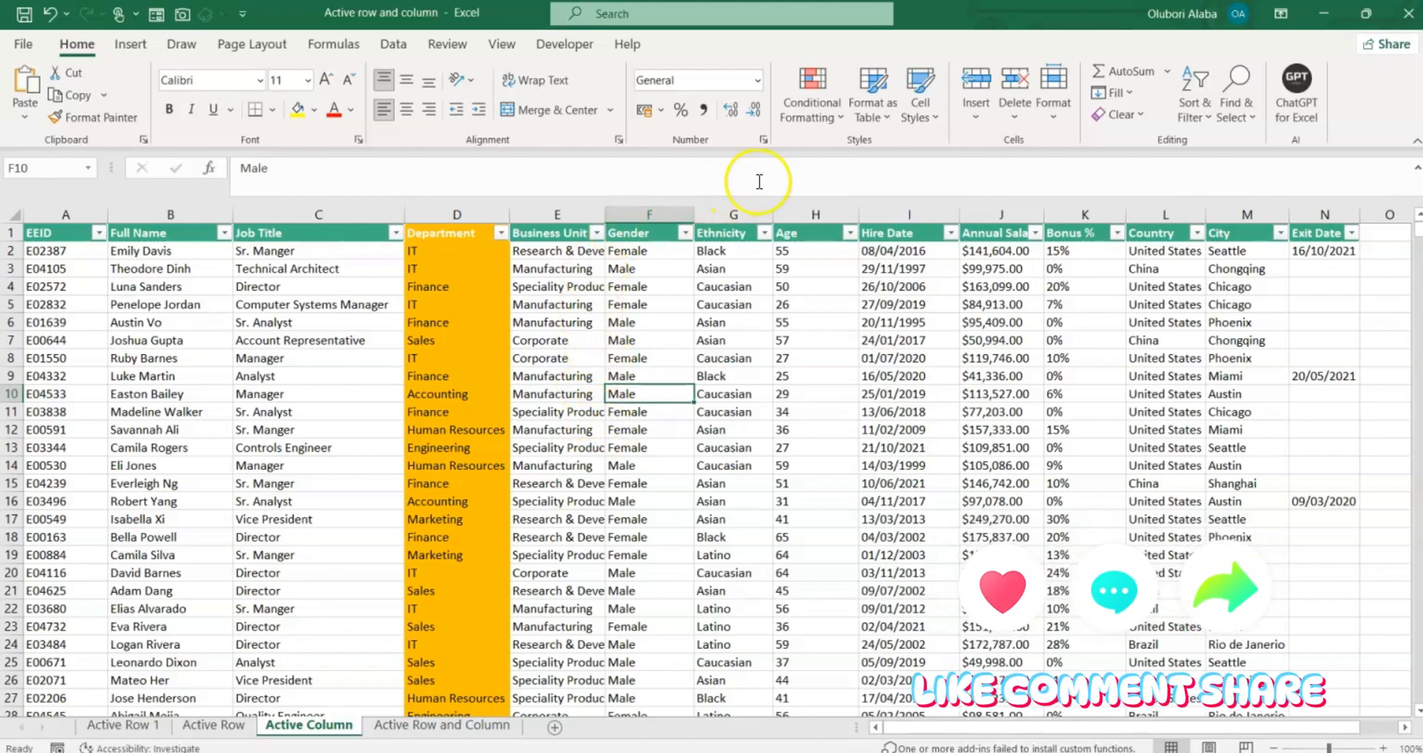
Add Me.Calculate to the Active Column sheet's Worksheet_SelectionChange handler, then close the VBA editor.
{"action": "right_click", "coordinate": [303, 733]}
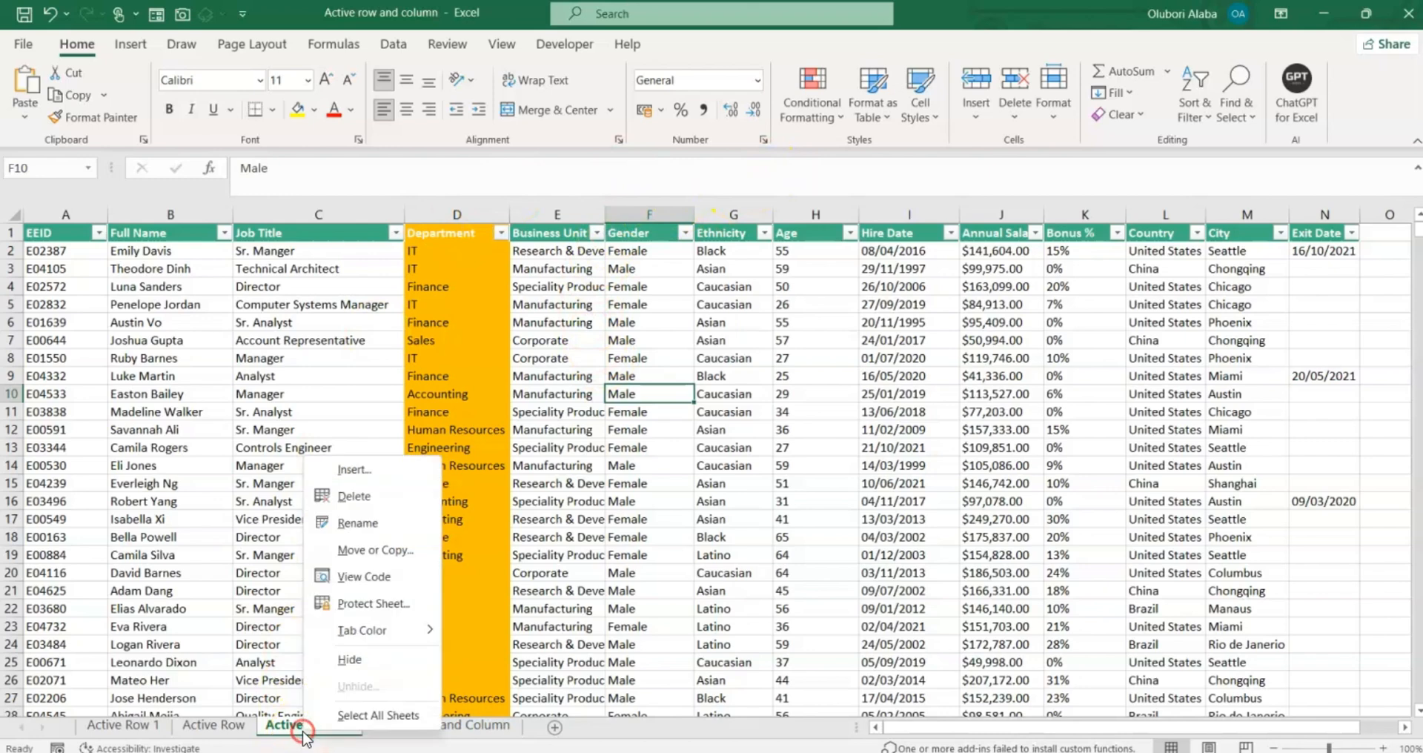
{"action": "left_click", "coordinate": [608, 558]}
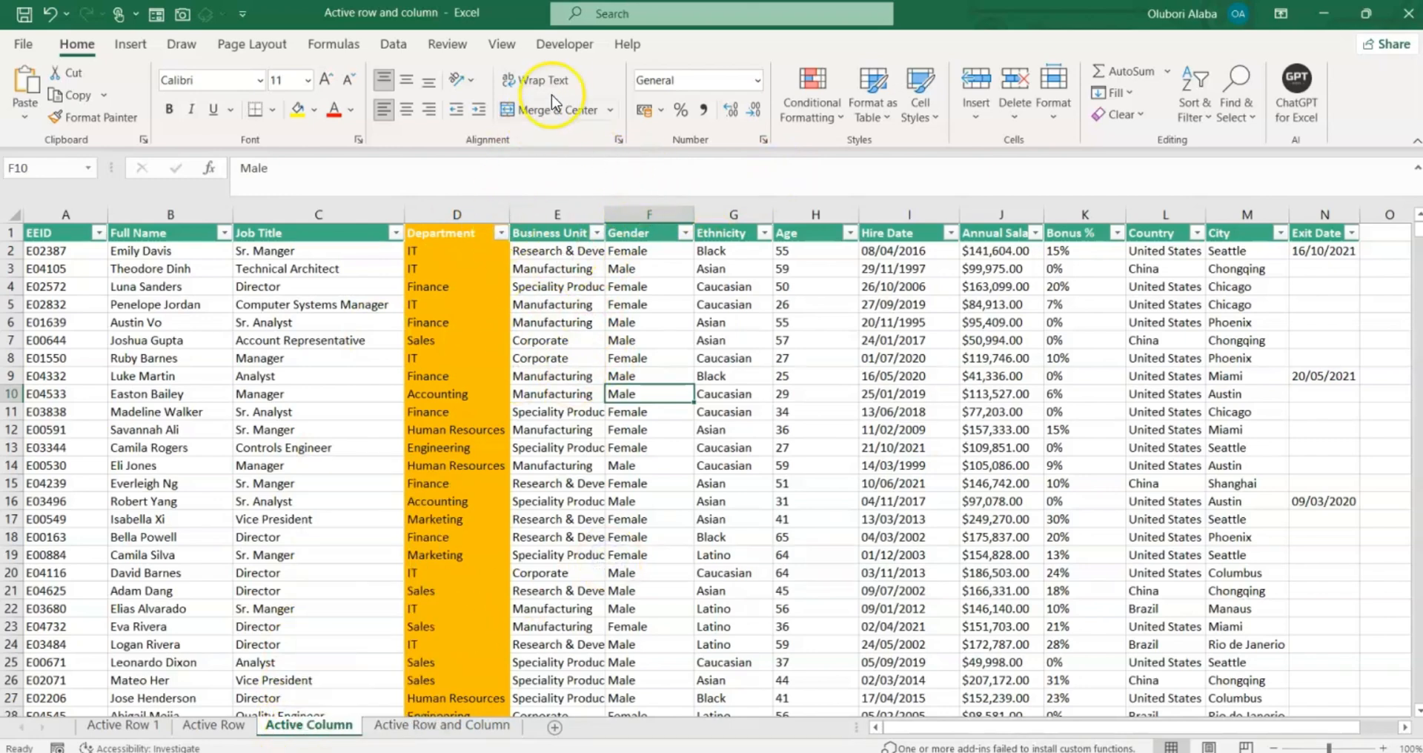
{"action": "left_click", "coordinate": [568, 46]}
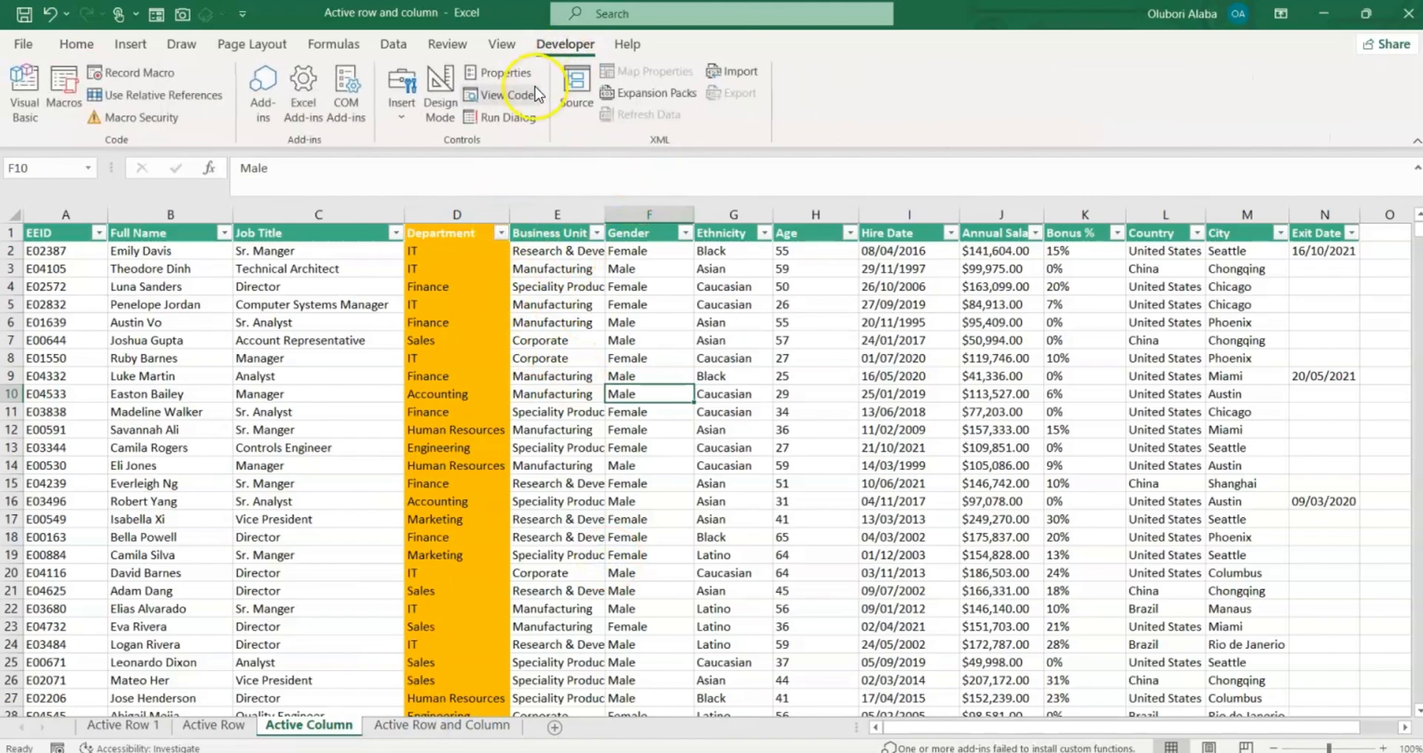
{"action": "left_click", "coordinate": [504, 95]}
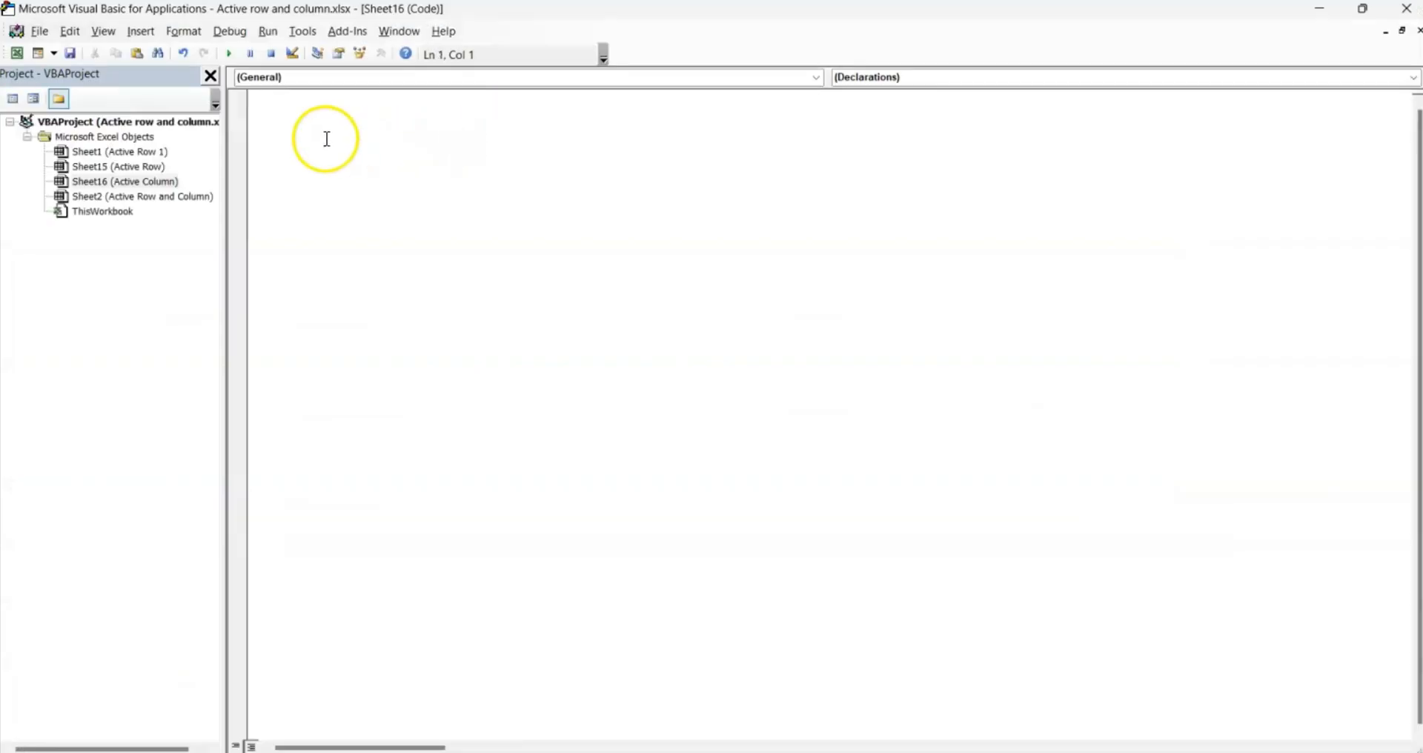
{"action": "left_click", "coordinate": [413, 78]}
{"action": "left_click", "coordinate": [412, 106]}
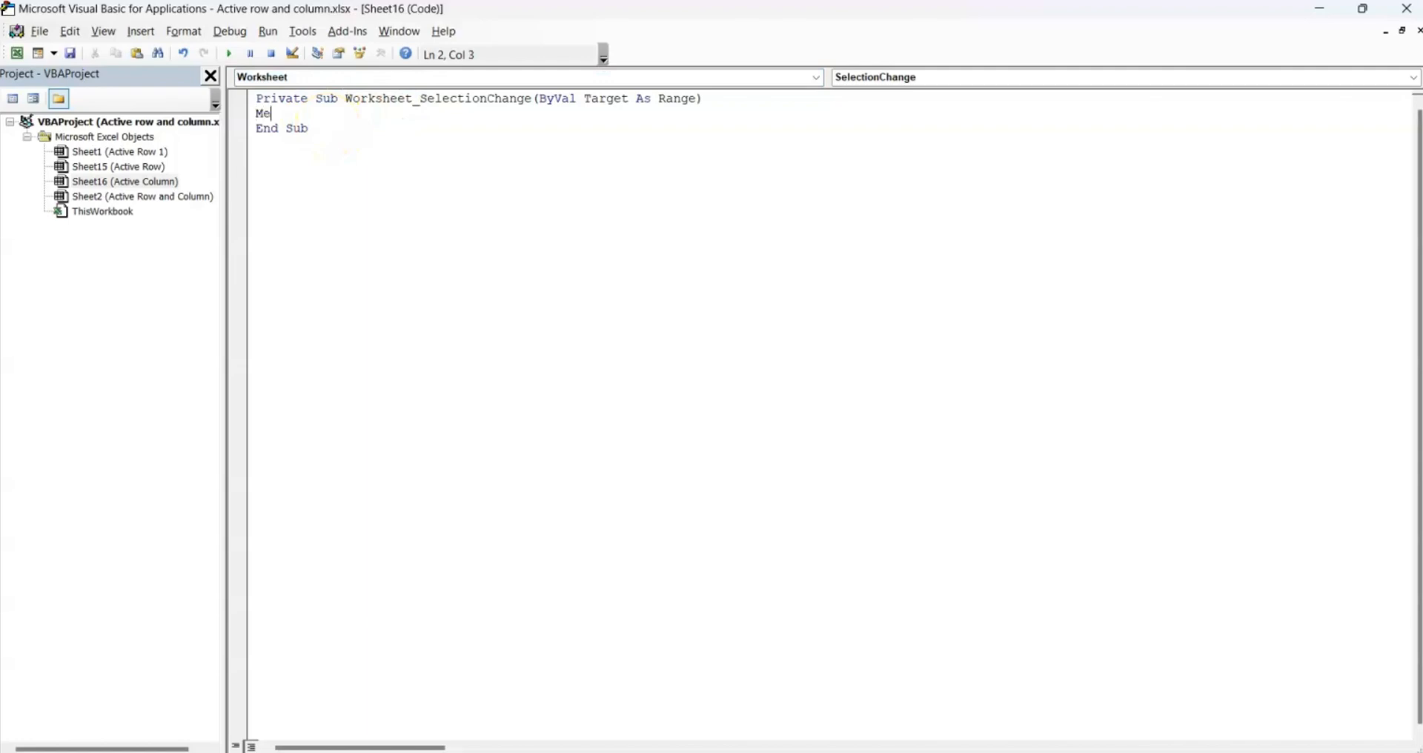
{"action": "type", "text": "Me.c"}
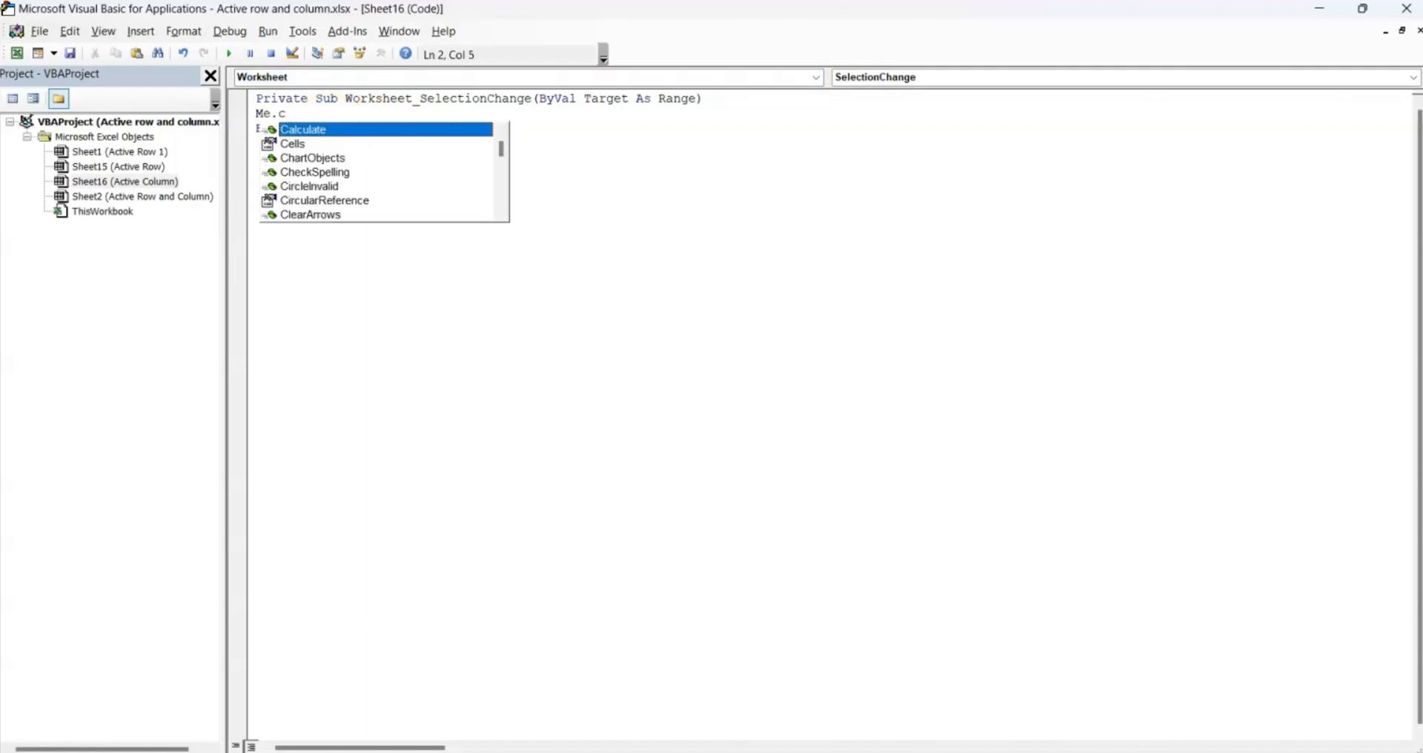
{"action": "double_click", "coordinate": [330, 129]}
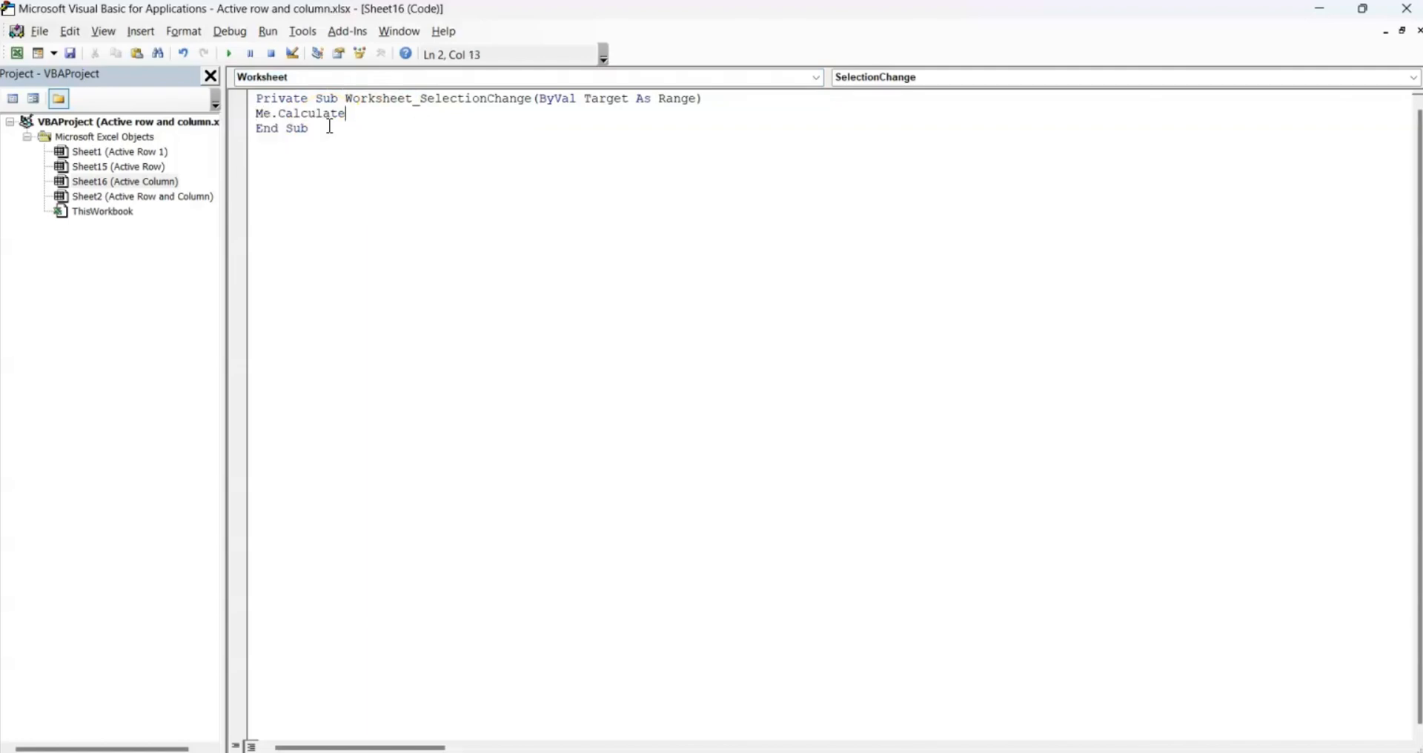
{"action": "left_click", "coordinate": [1406, 9]}
Test the orange column highlight on cells such as G9 and J10, then switch to the Active Row and Column sheet.
{"action": "left_click", "coordinate": [704, 408]}
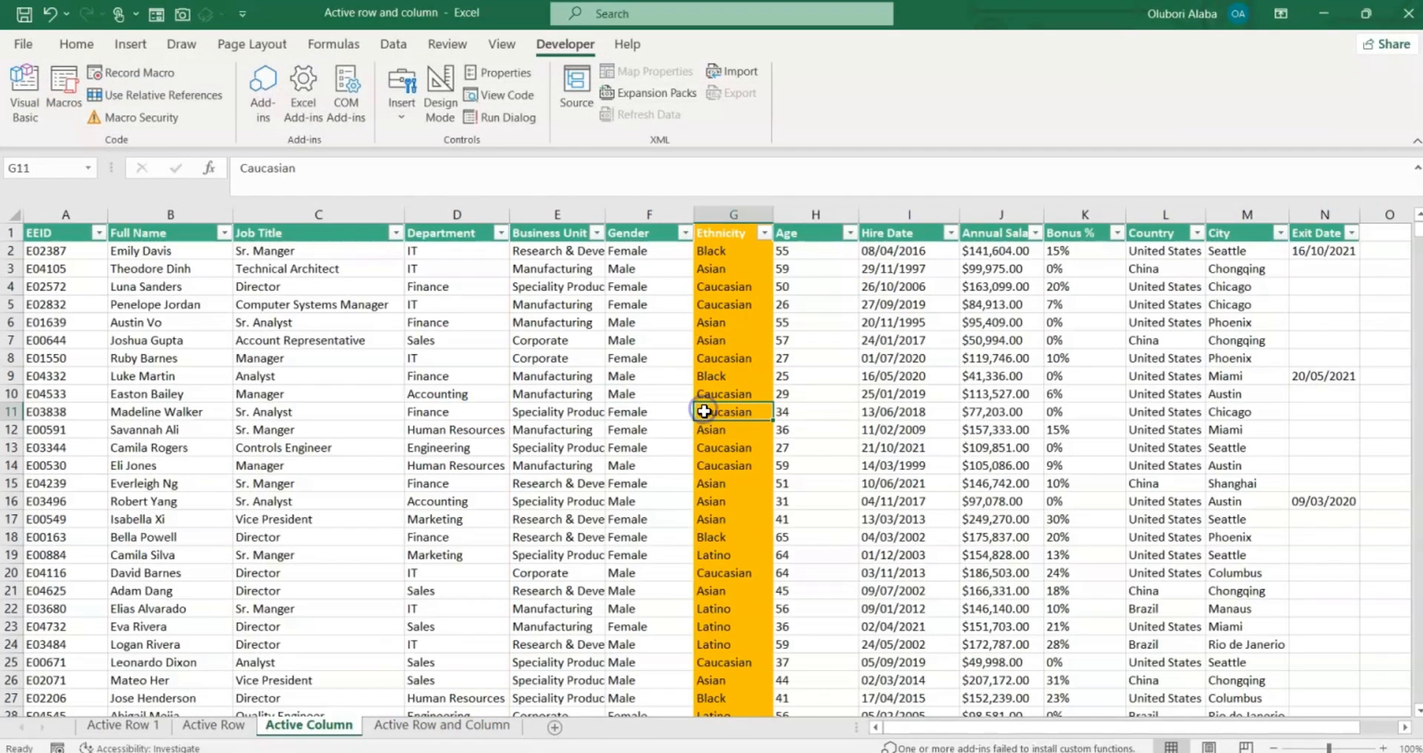
{"action": "left_click", "coordinate": [581, 415]}
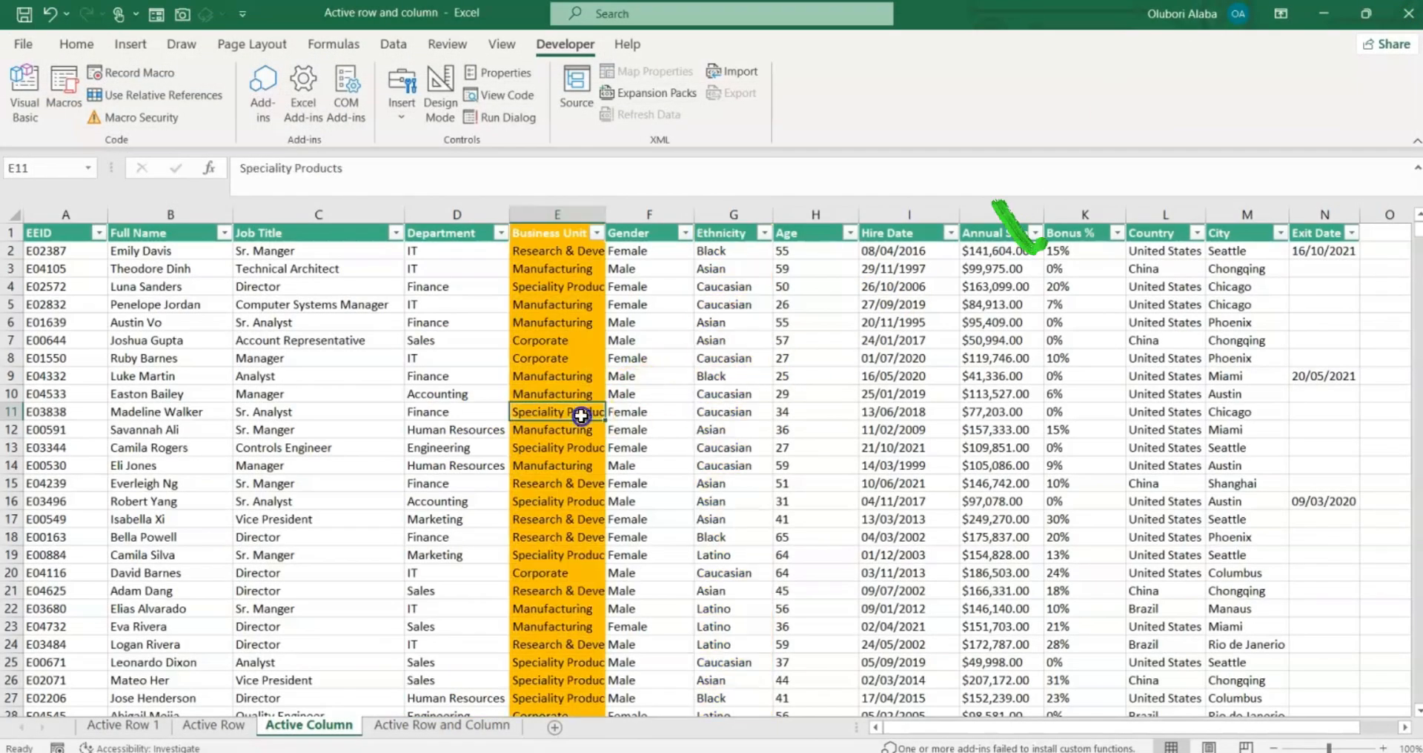
{"action": "left_click", "coordinate": [245, 393]}
{"action": "left_click", "coordinate": [118, 381]}
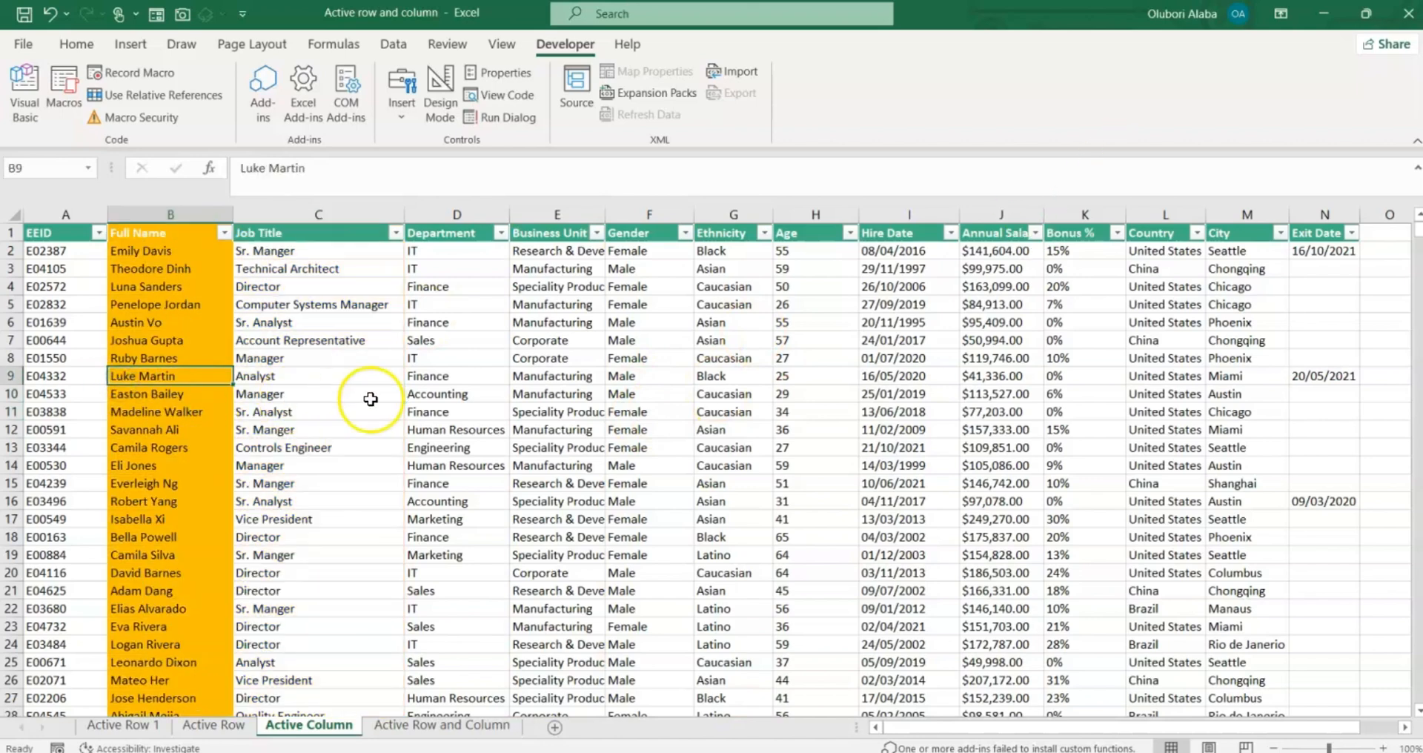
{"action": "left_click", "coordinate": [704, 376]}
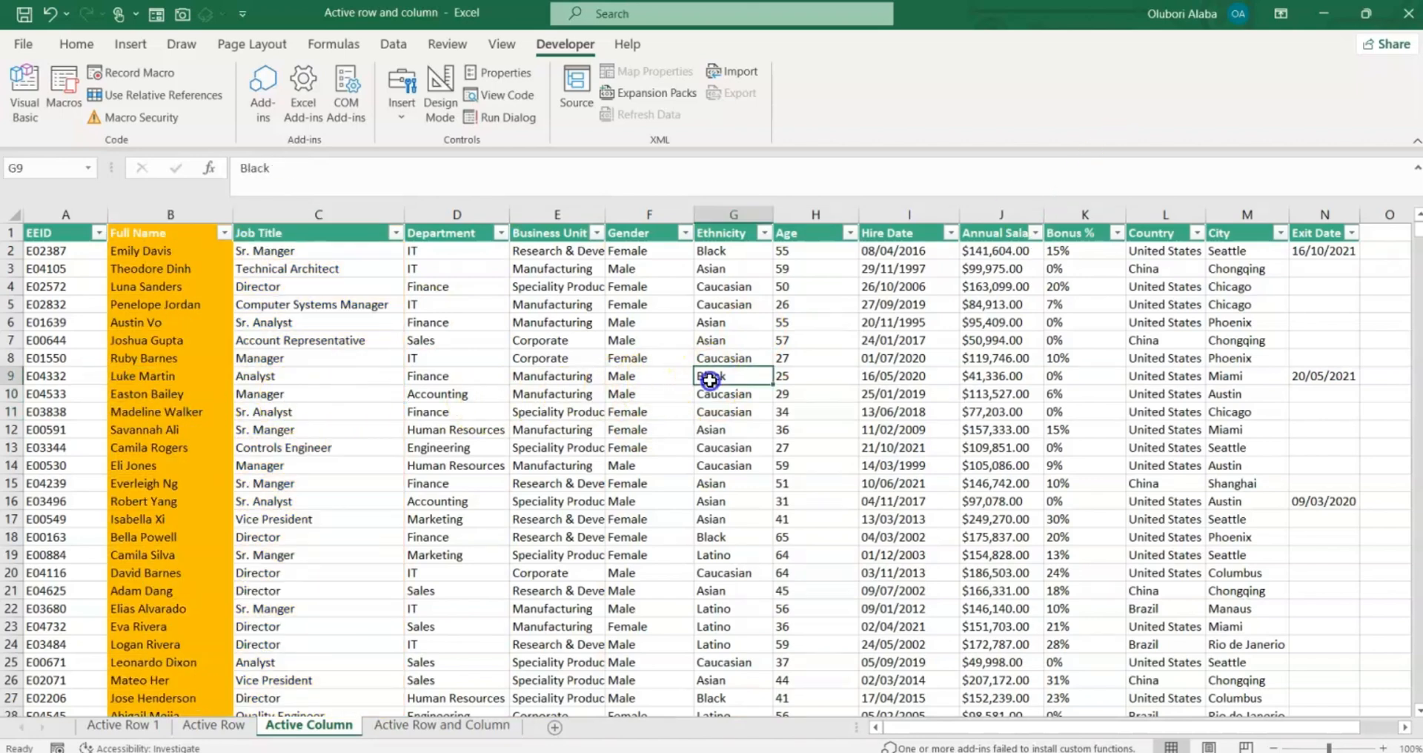
{"action": "left_click", "coordinate": [869, 388]}
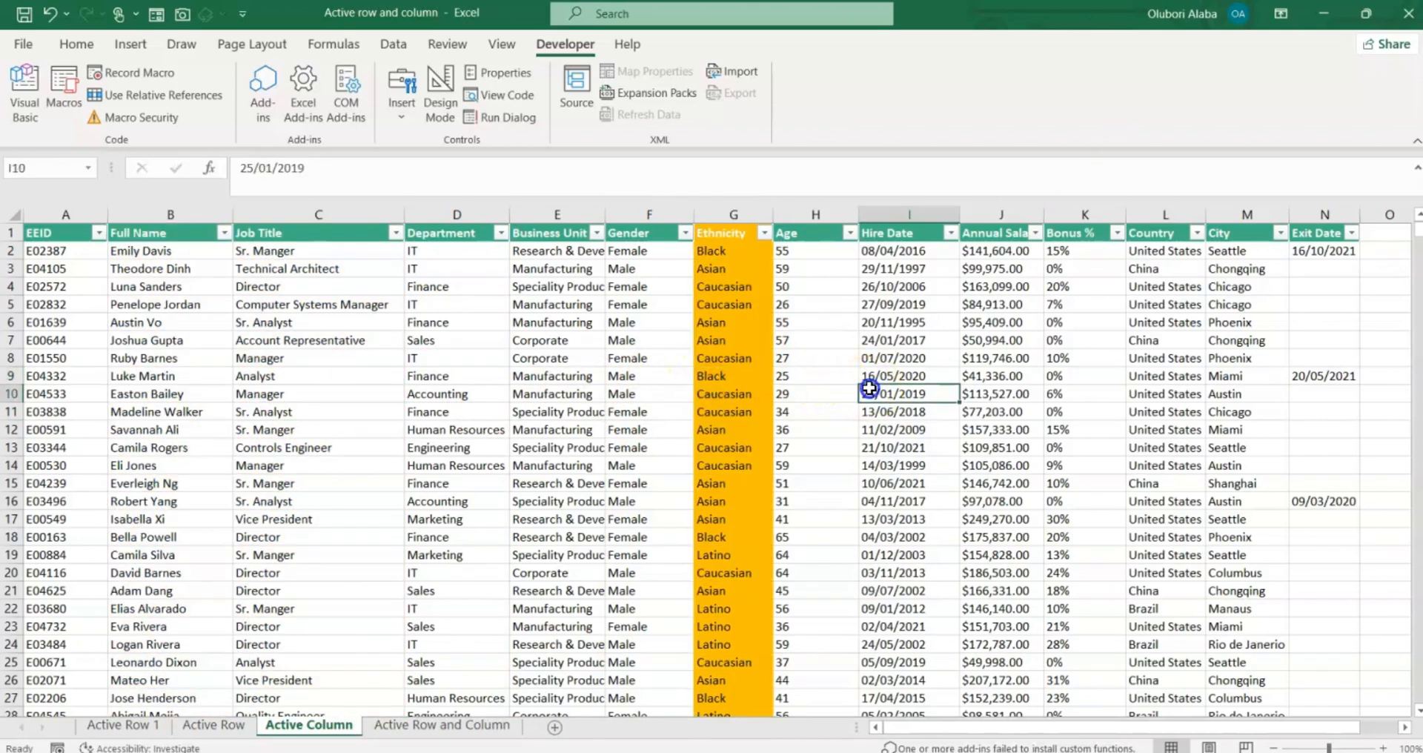
{"action": "left_click", "coordinate": [980, 393]}
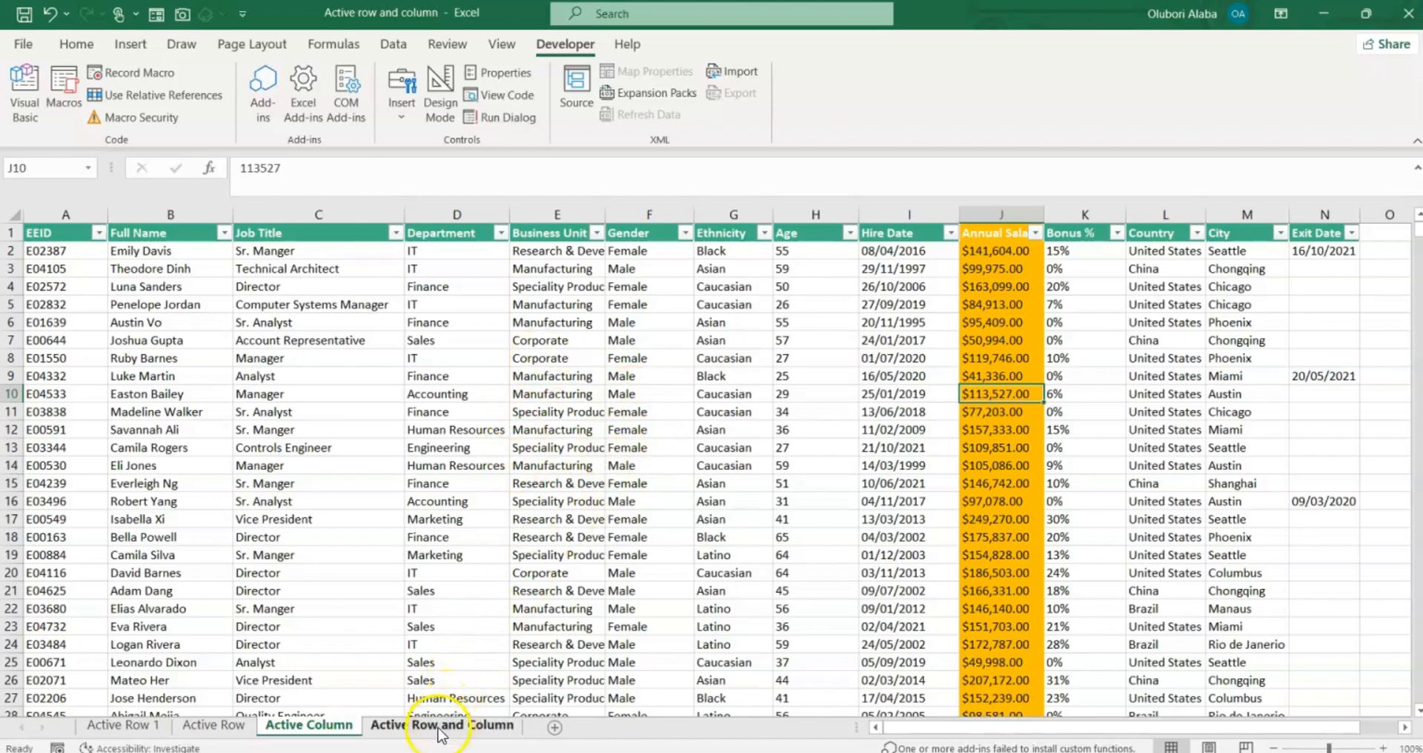
{"action": "left_click", "coordinate": [441, 730]}
Select cell F9, then press Ctrl+A to select the entire employee table.
{"action": "left_click", "coordinate": [611, 375]}
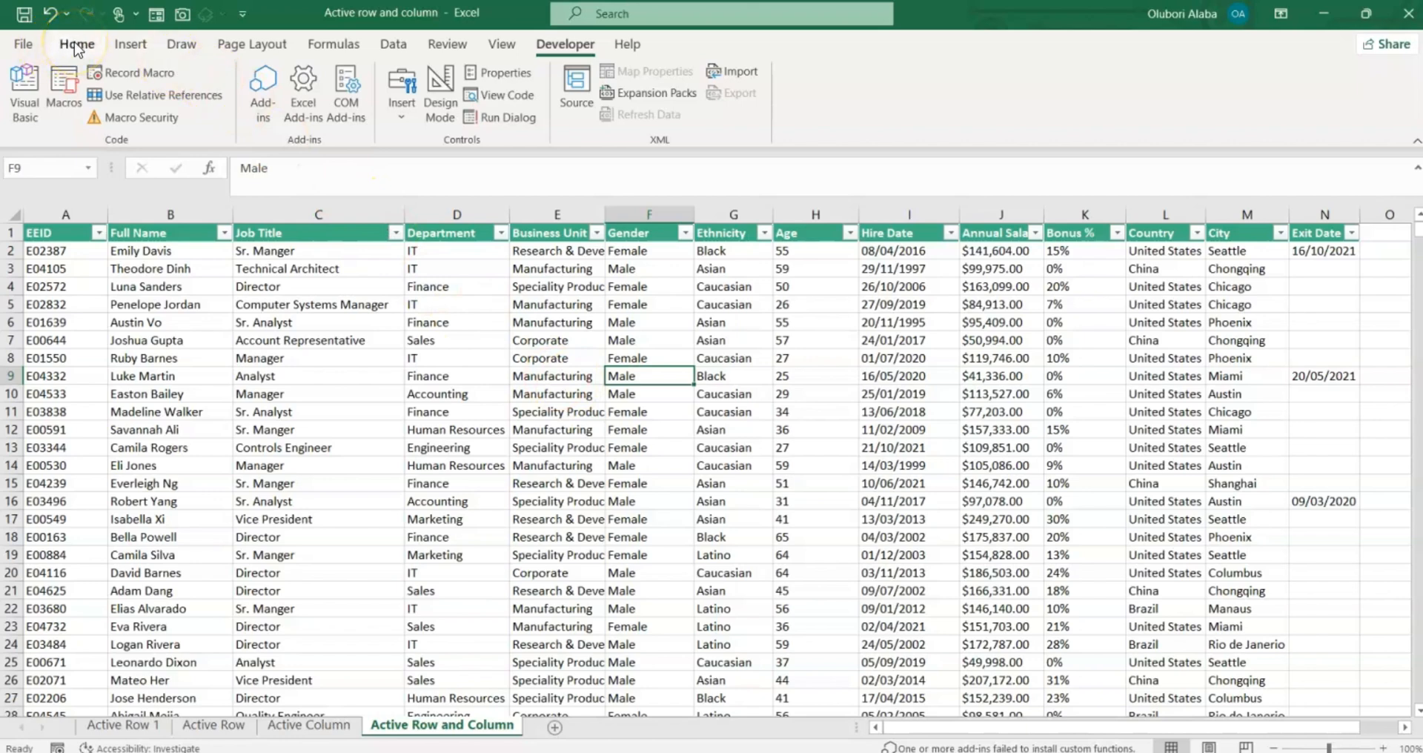
{"action": "key", "text": "ctrl+a"}
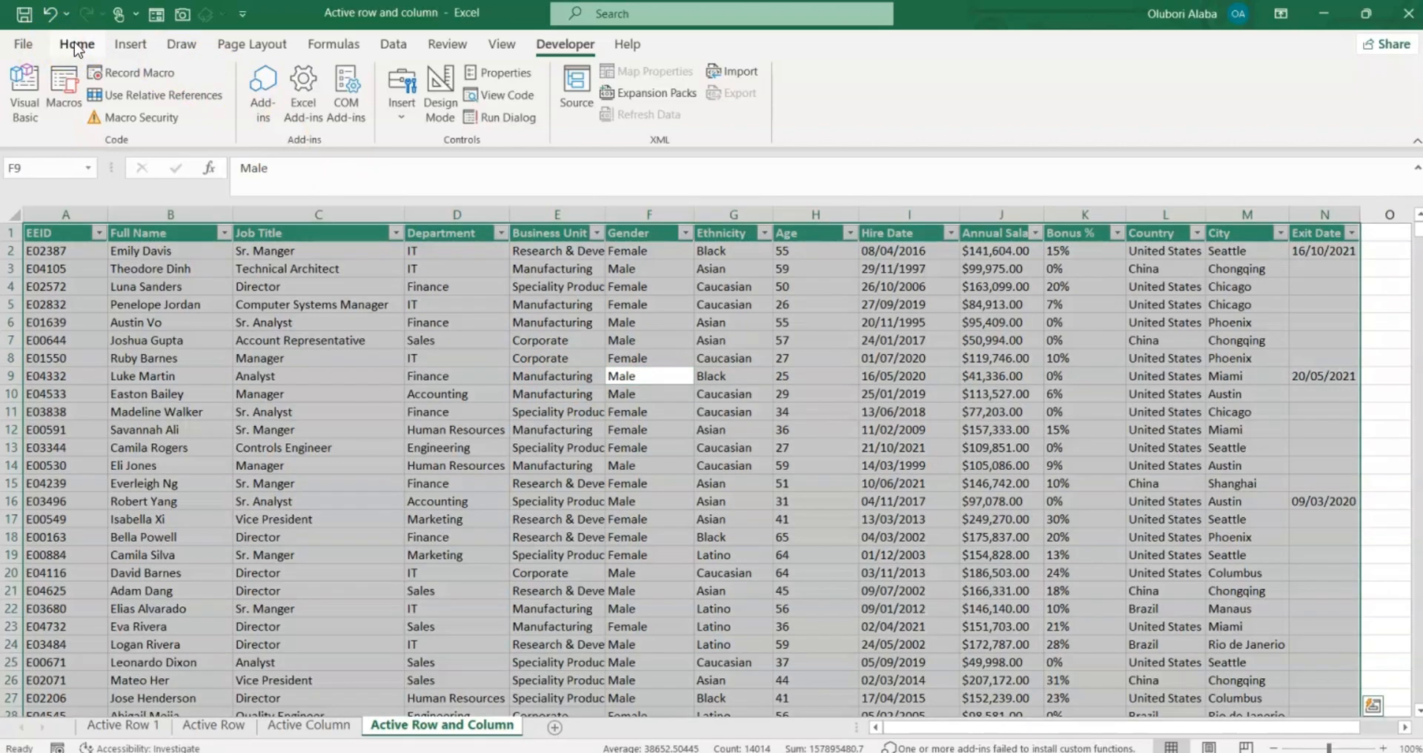
{"action": "left_click", "coordinate": [74, 42]}
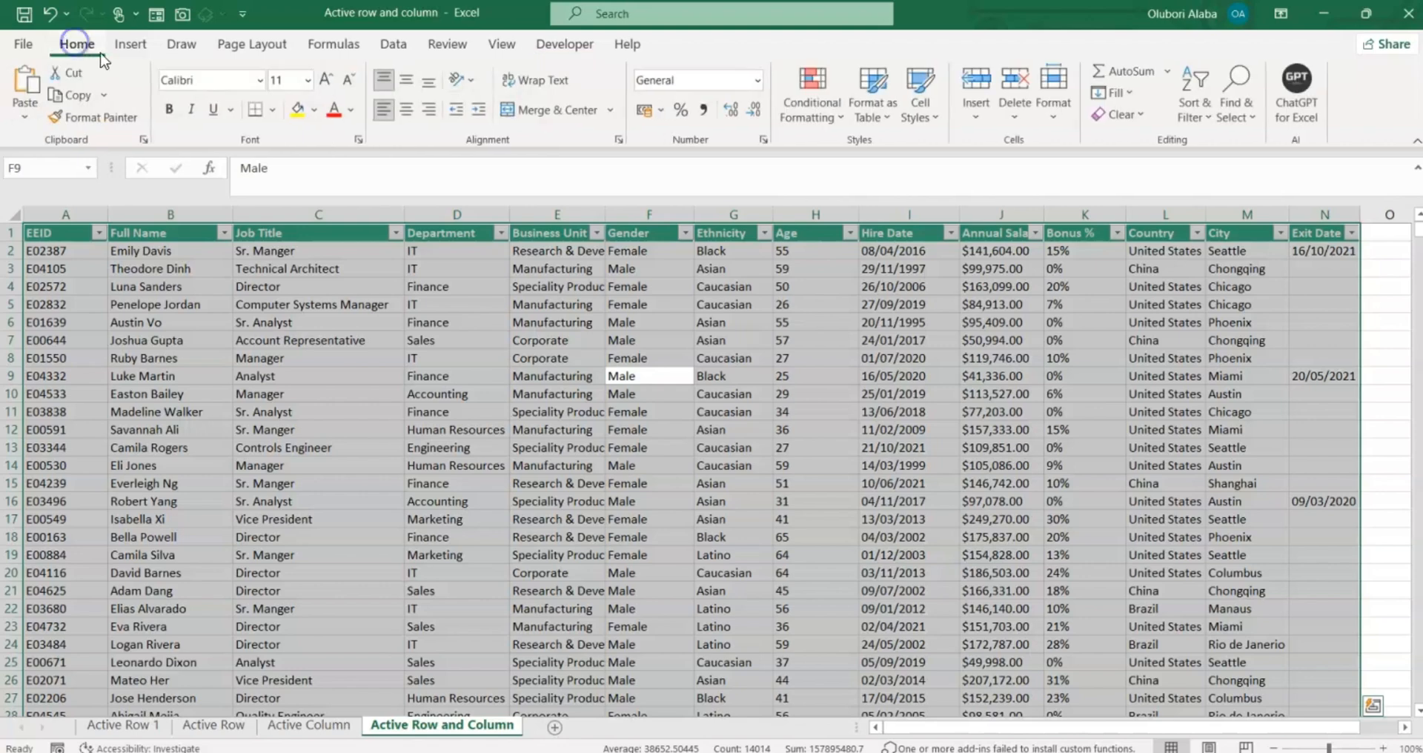
Create a formula-based conditional formatting rule using =OR(ROW()=CELL("row"), COLUMN()=CELL("col")).
{"action": "left_click", "coordinate": [793, 118]}
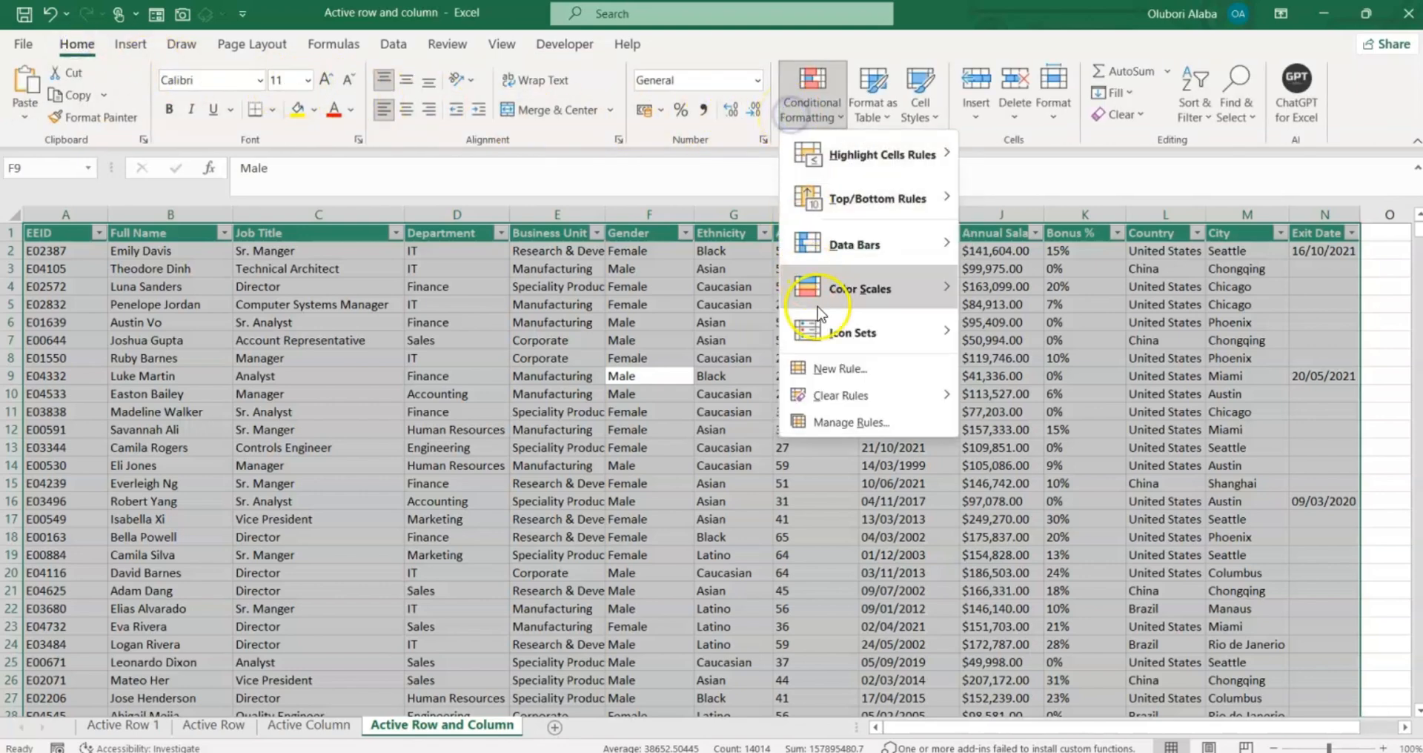
{"action": "left_click", "coordinate": [831, 374]}
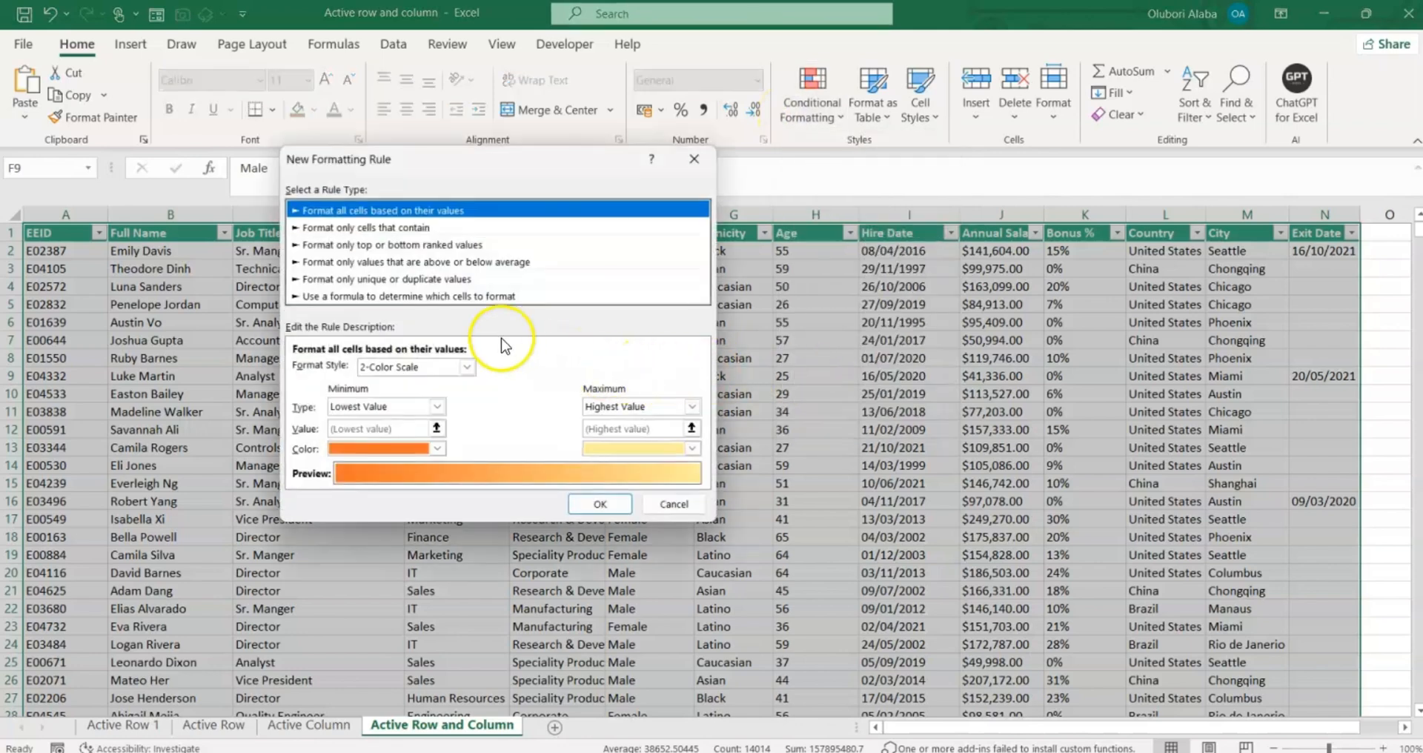
{"action": "left_click", "coordinate": [438, 297]}
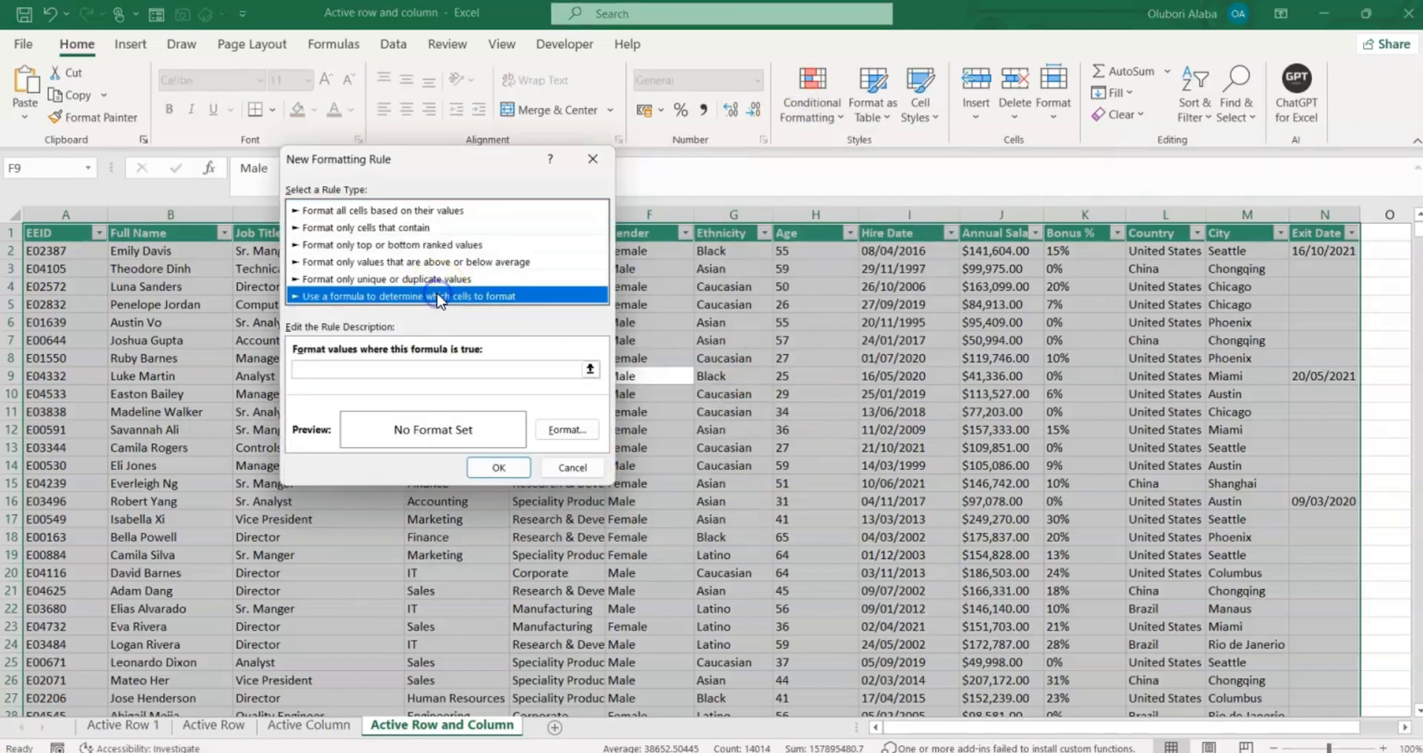
{"action": "left_click", "coordinate": [431, 375]}
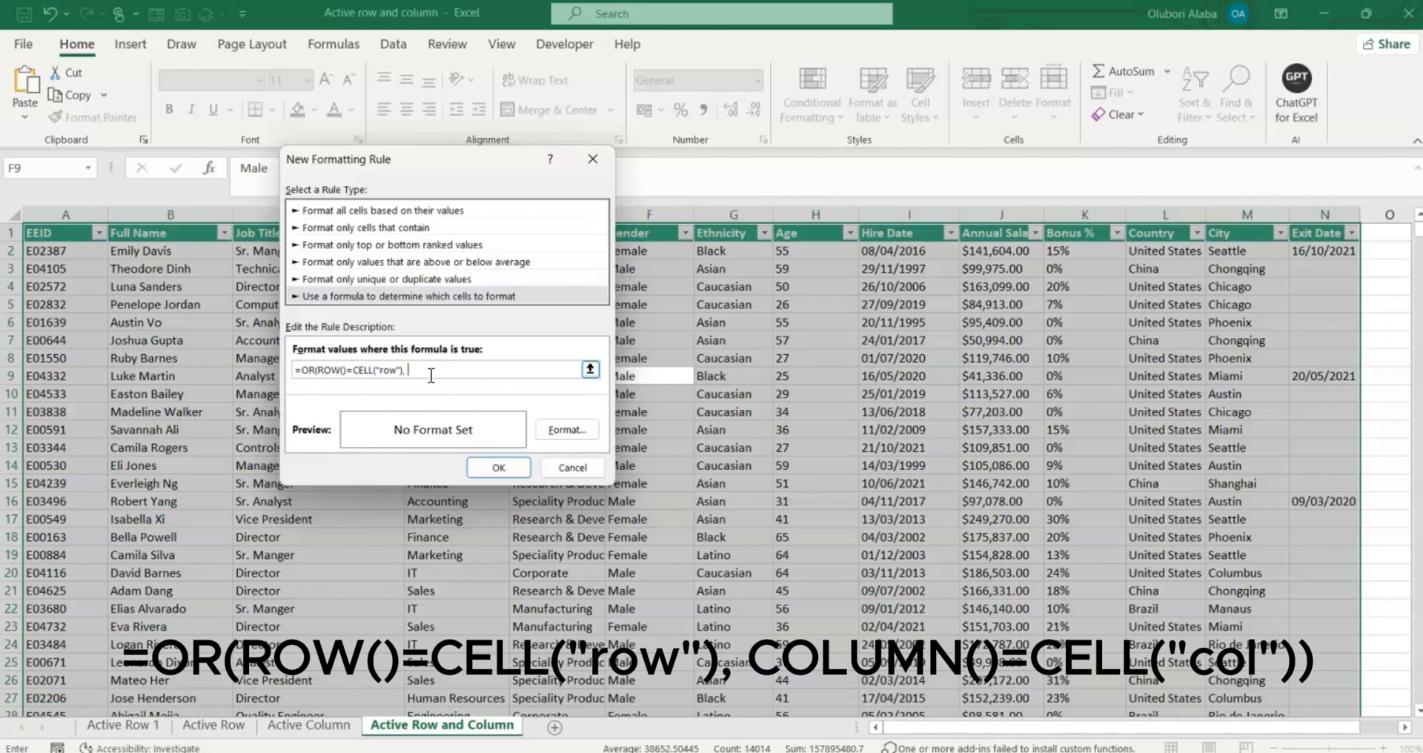
{"action": "type", "text": "COLUMN()=CELL(\"col\"))"}
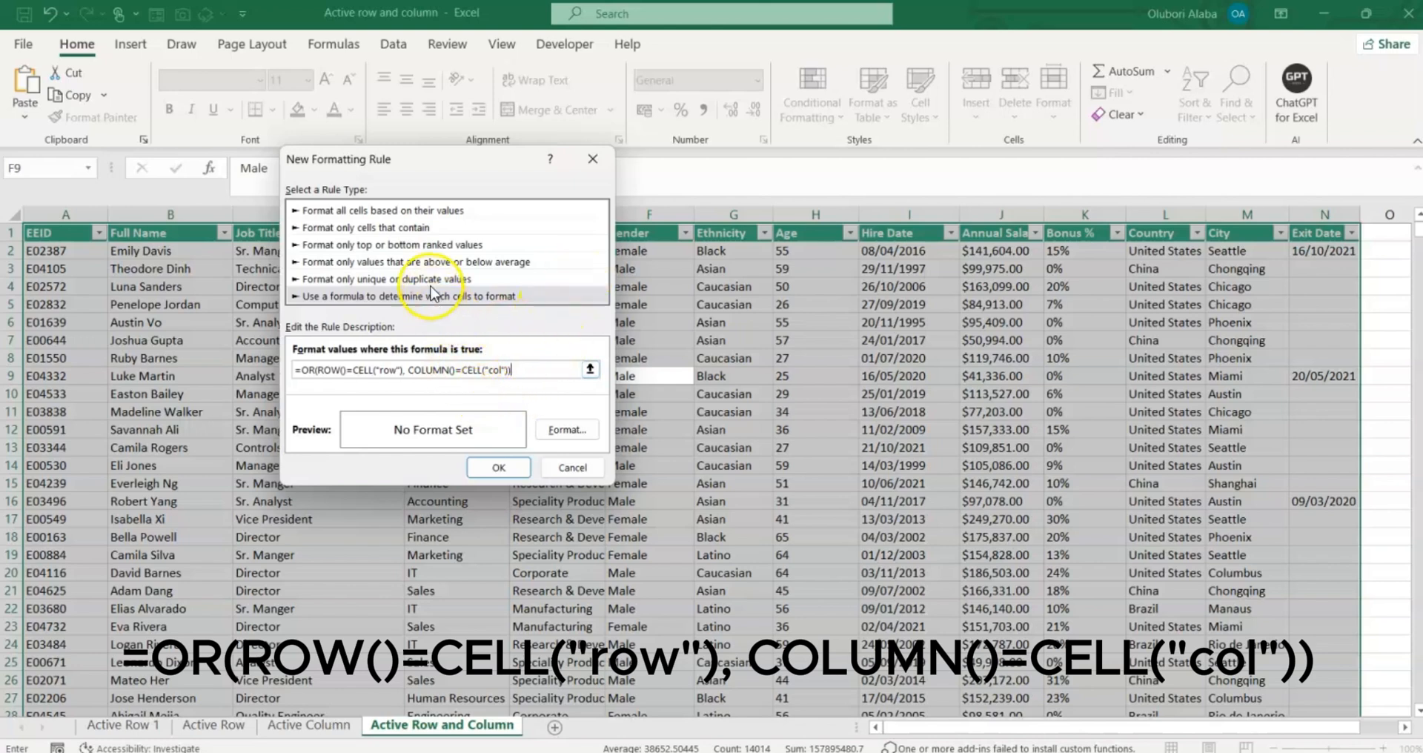
Give the rule an orange fill and apply it, highlighting row 9 and the Gender column.
{"action": "left_click", "coordinate": [556, 431]}
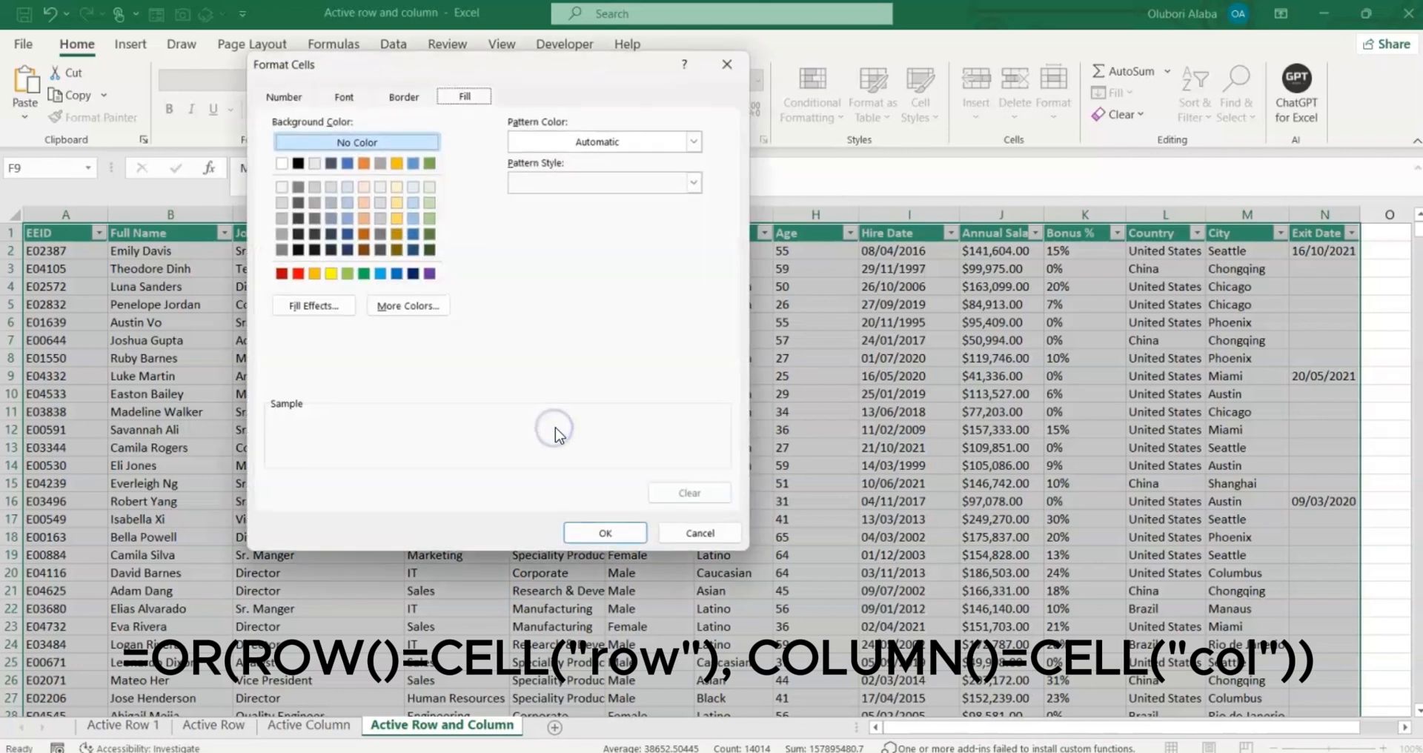
{"action": "left_click", "coordinate": [317, 274]}
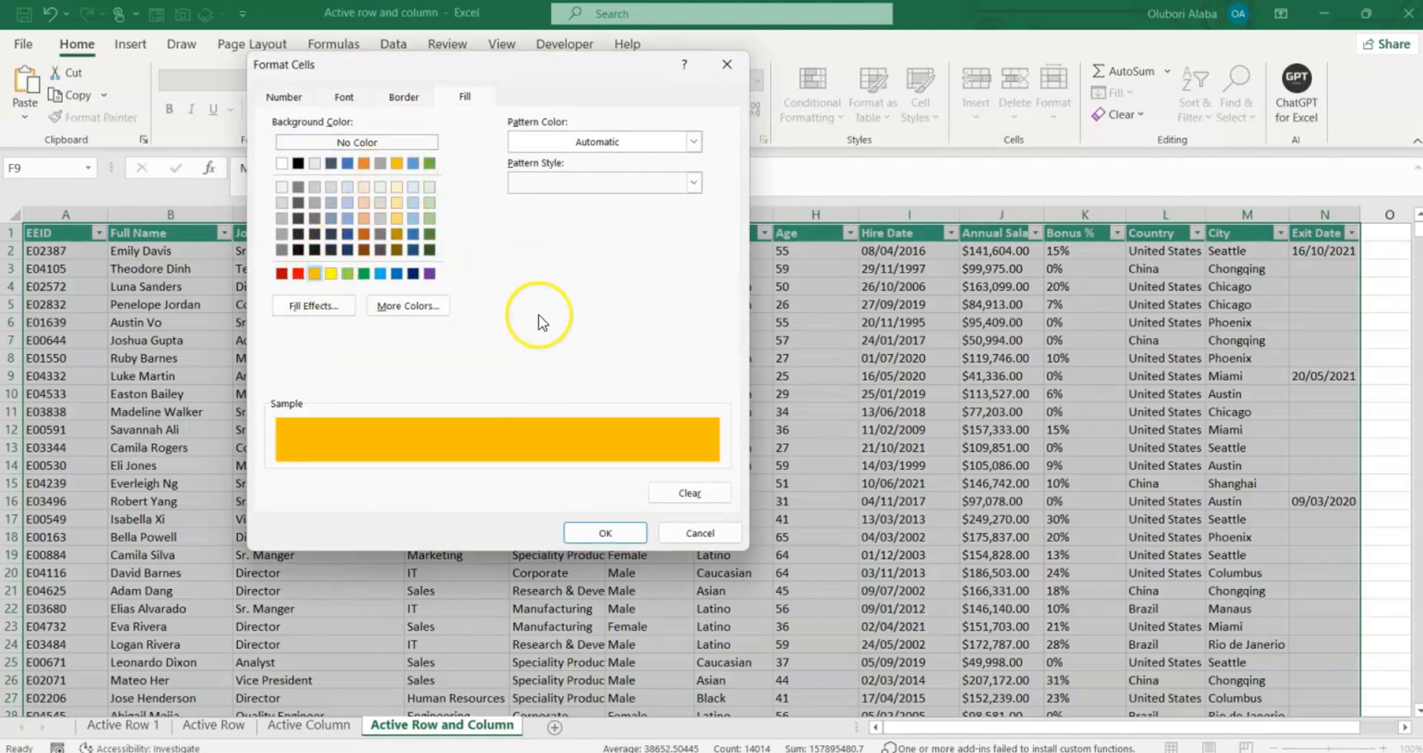
{"action": "left_click", "coordinate": [606, 533]}
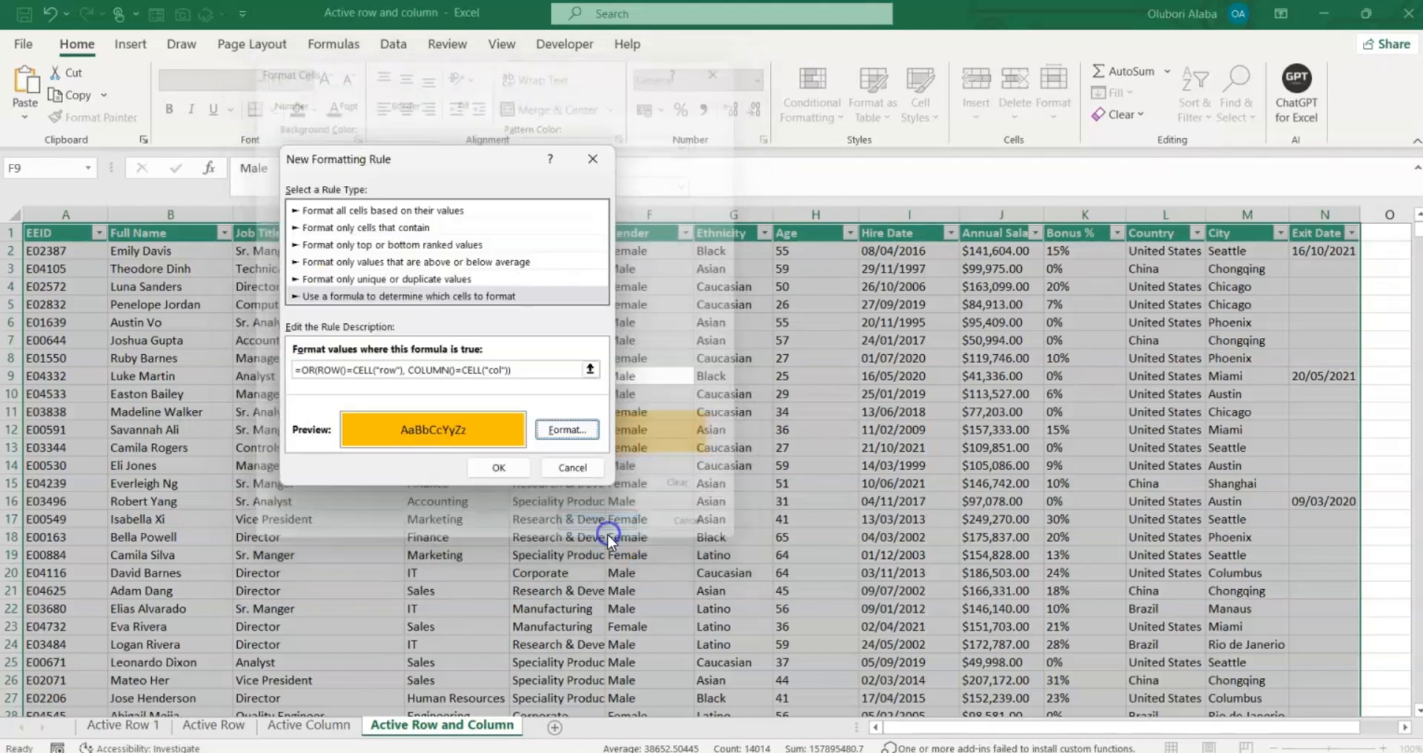
{"action": "left_click", "coordinate": [498, 467]}
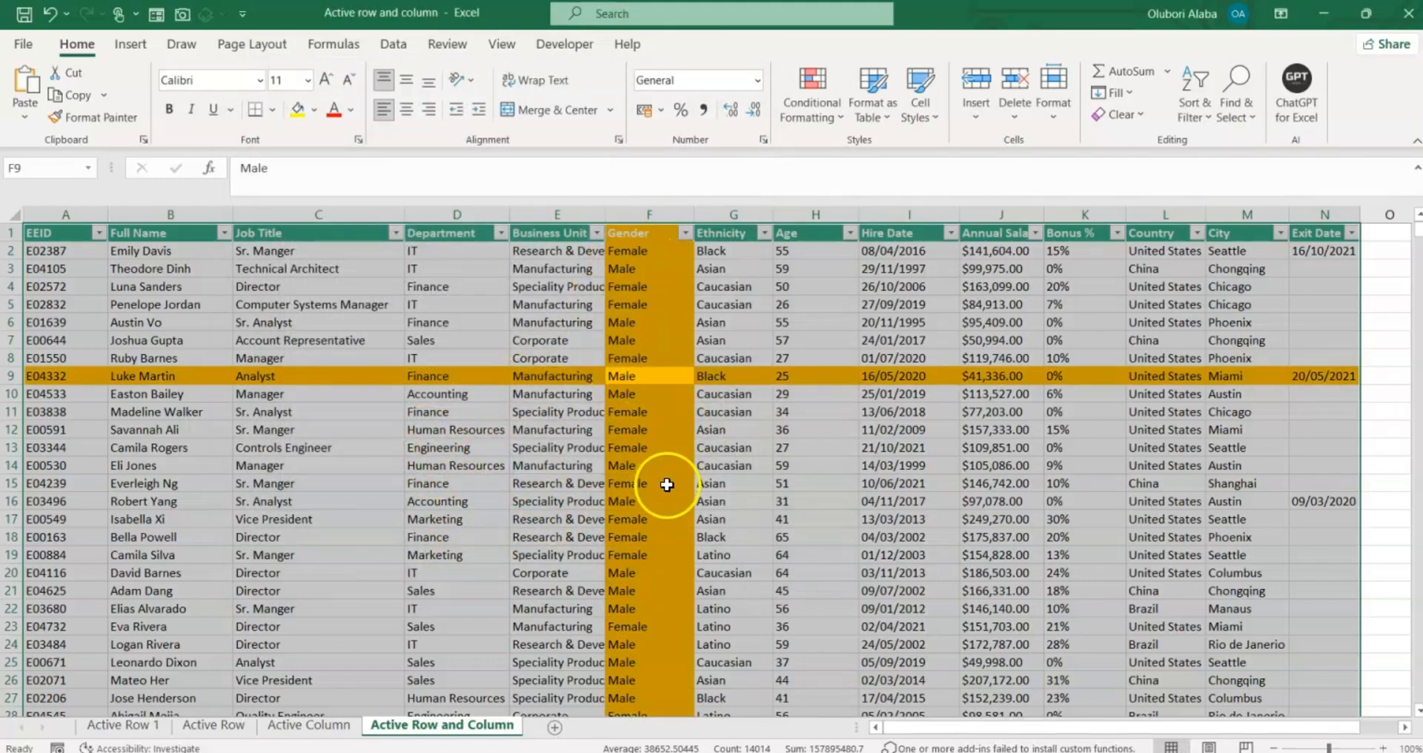
{"action": "left_click", "coordinate": [342, 517]}
Select E17 and then G13, recalculating with F9 each time so the highlight crosses row 13 and column G.
{"action": "left_click", "coordinate": [482, 496]}
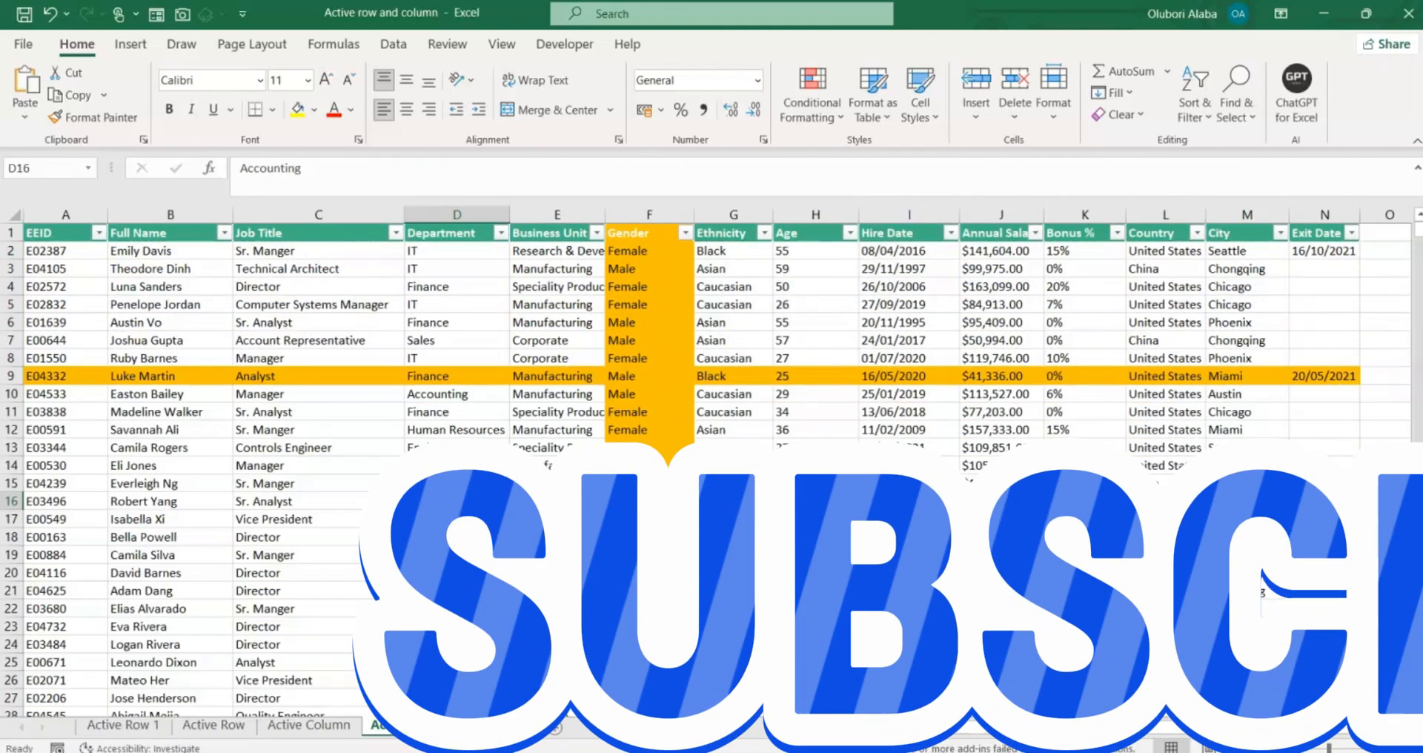
{"action": "left_click", "coordinate": [545, 521]}
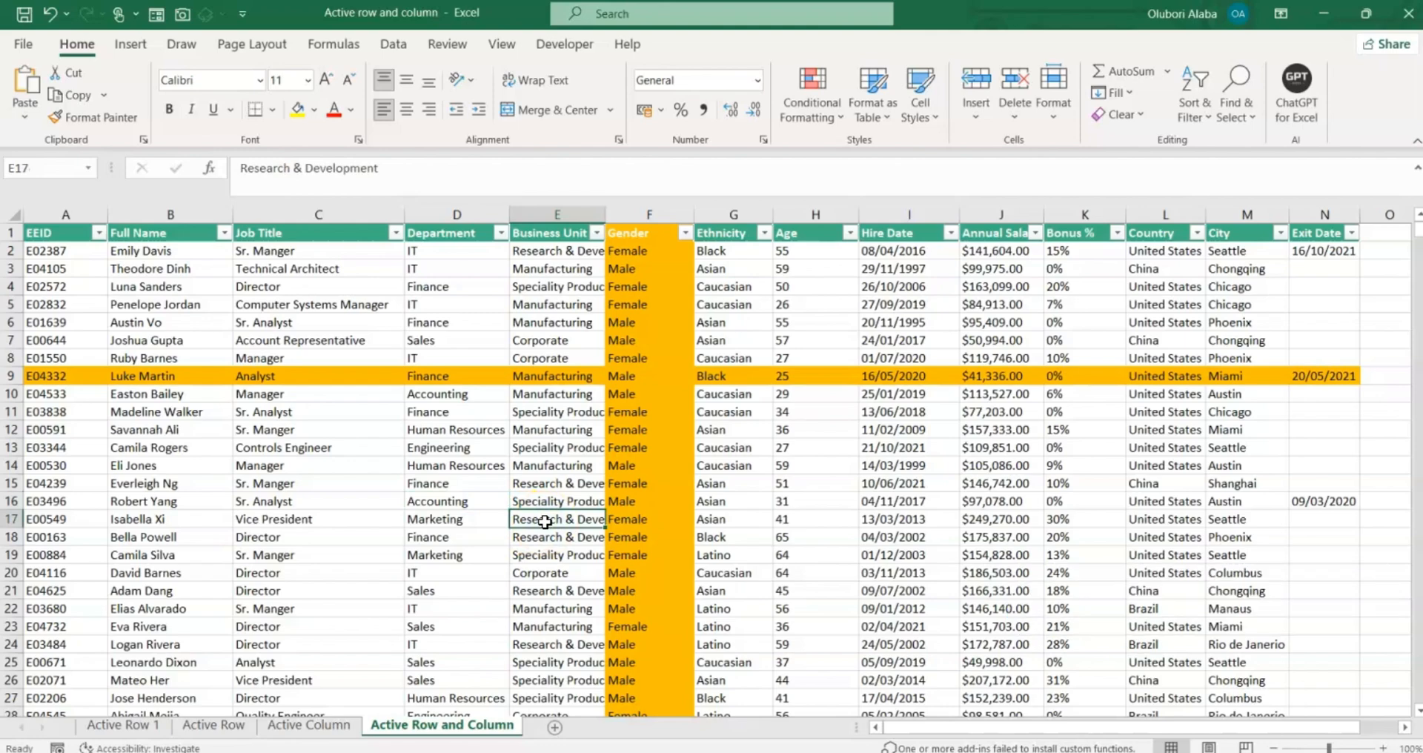
{"action": "key", "text": "F9"}
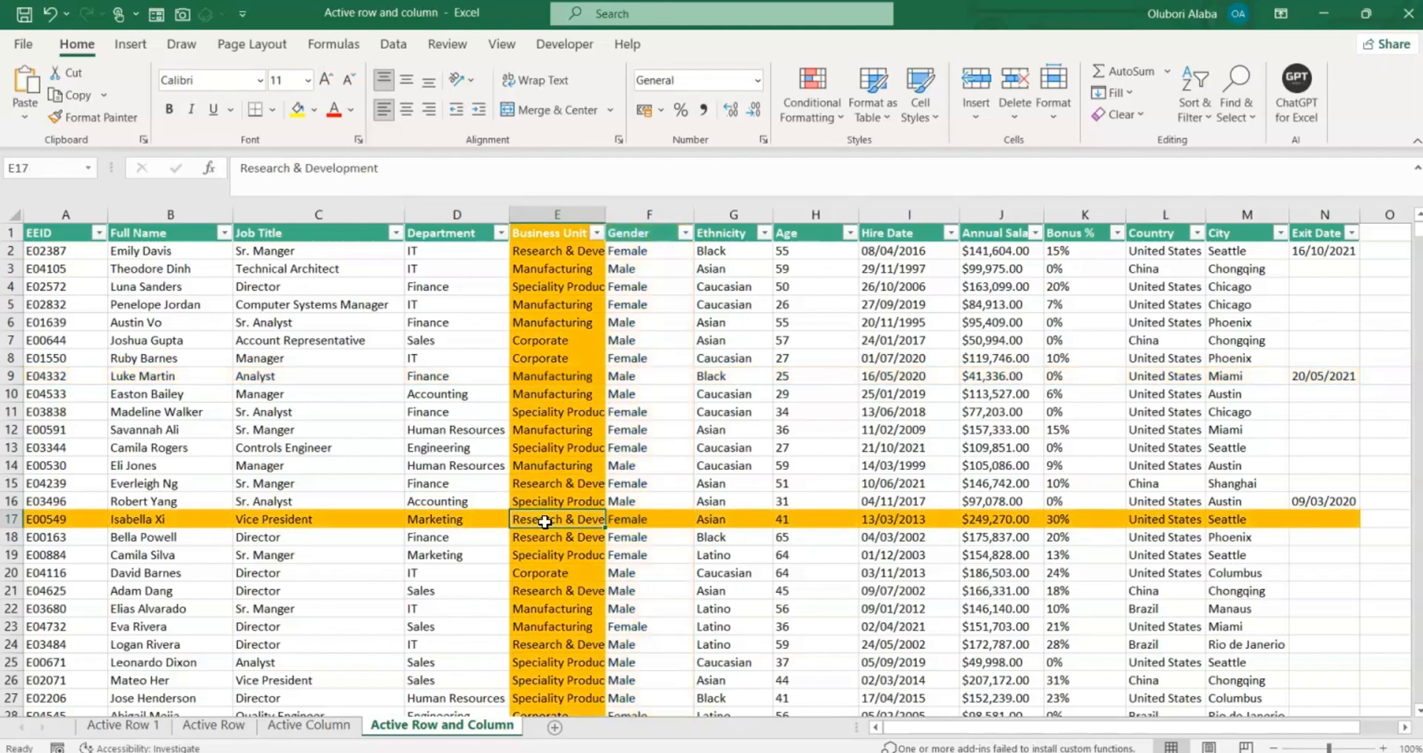
{"action": "left_click", "coordinate": [728, 449]}
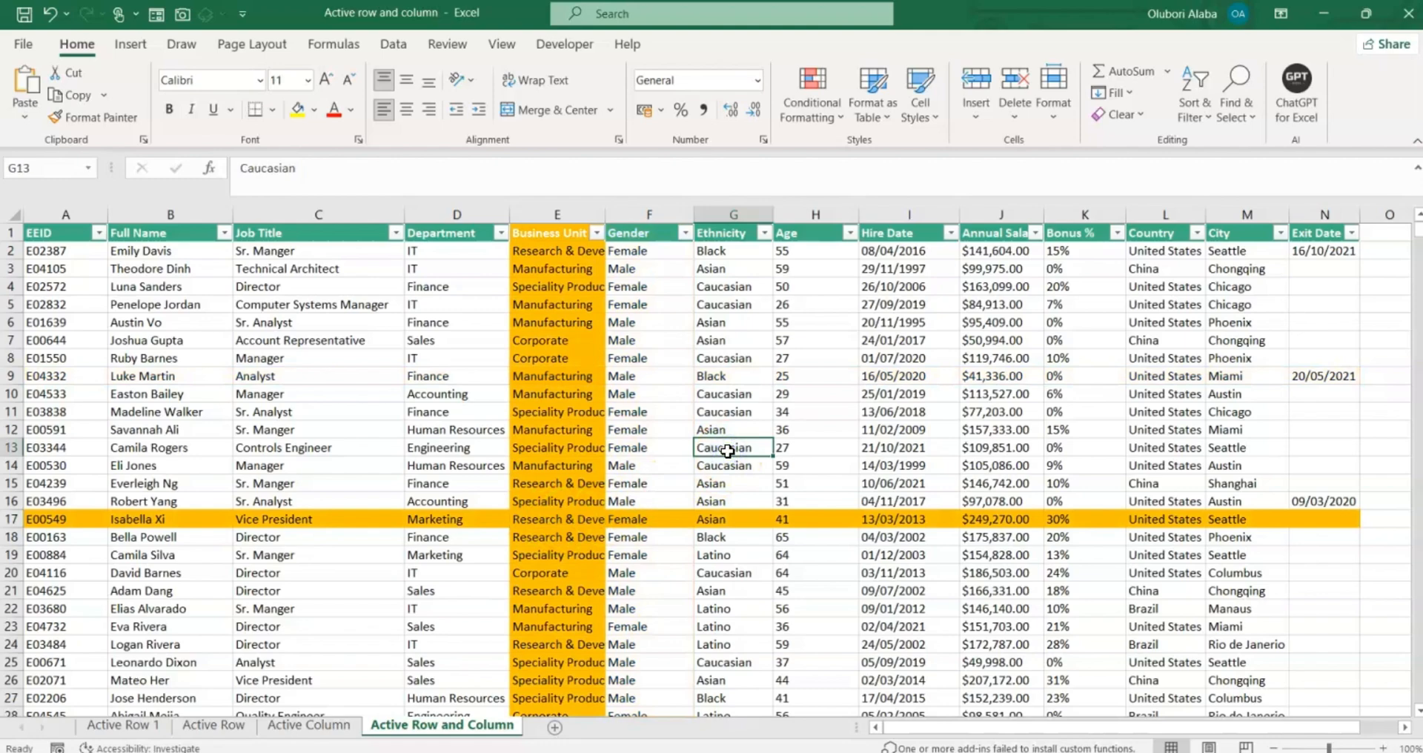
{"action": "key", "text": "F9"}
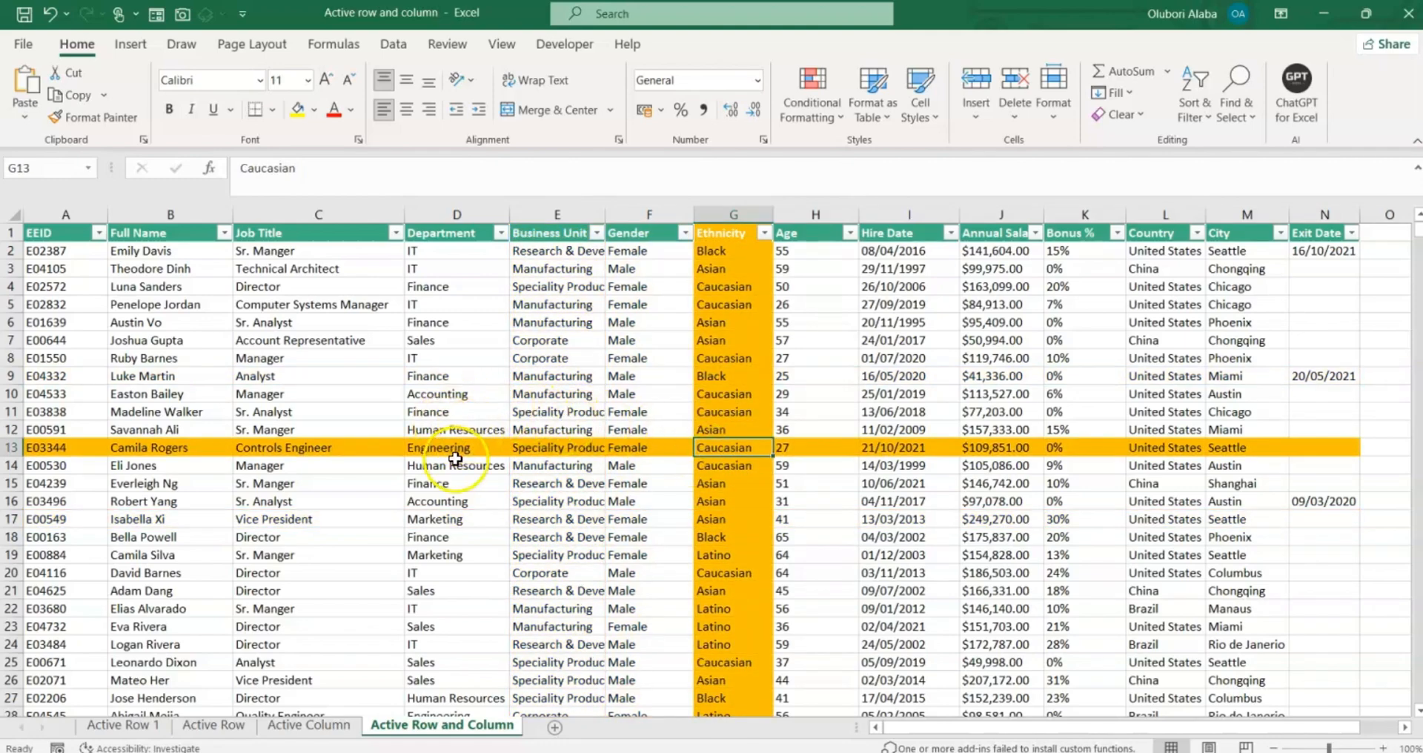
Add Me.Calculate to the sheet's Worksheet_SelectionChange event in the VBA editor.
{"action": "right_click", "coordinate": [447, 728]}
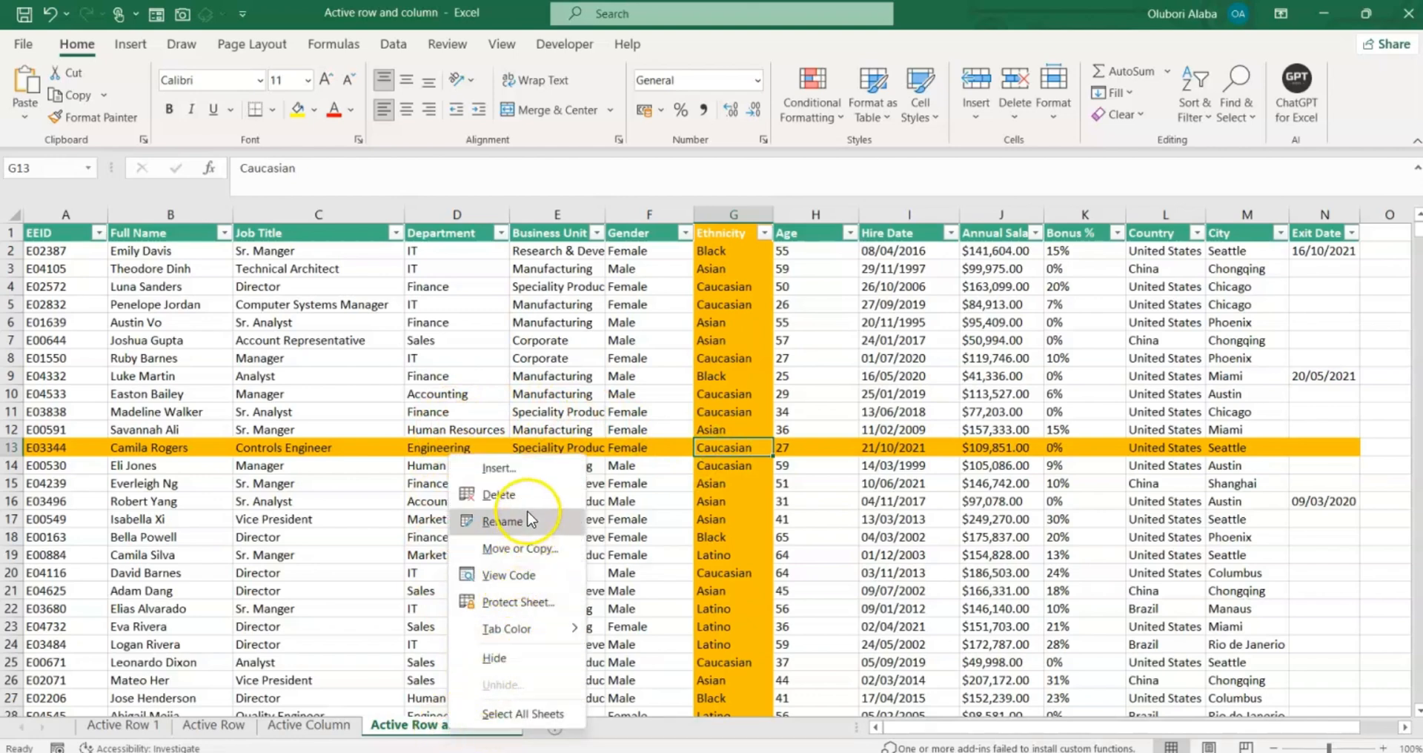
{"action": "left_click", "coordinate": [531, 590]}
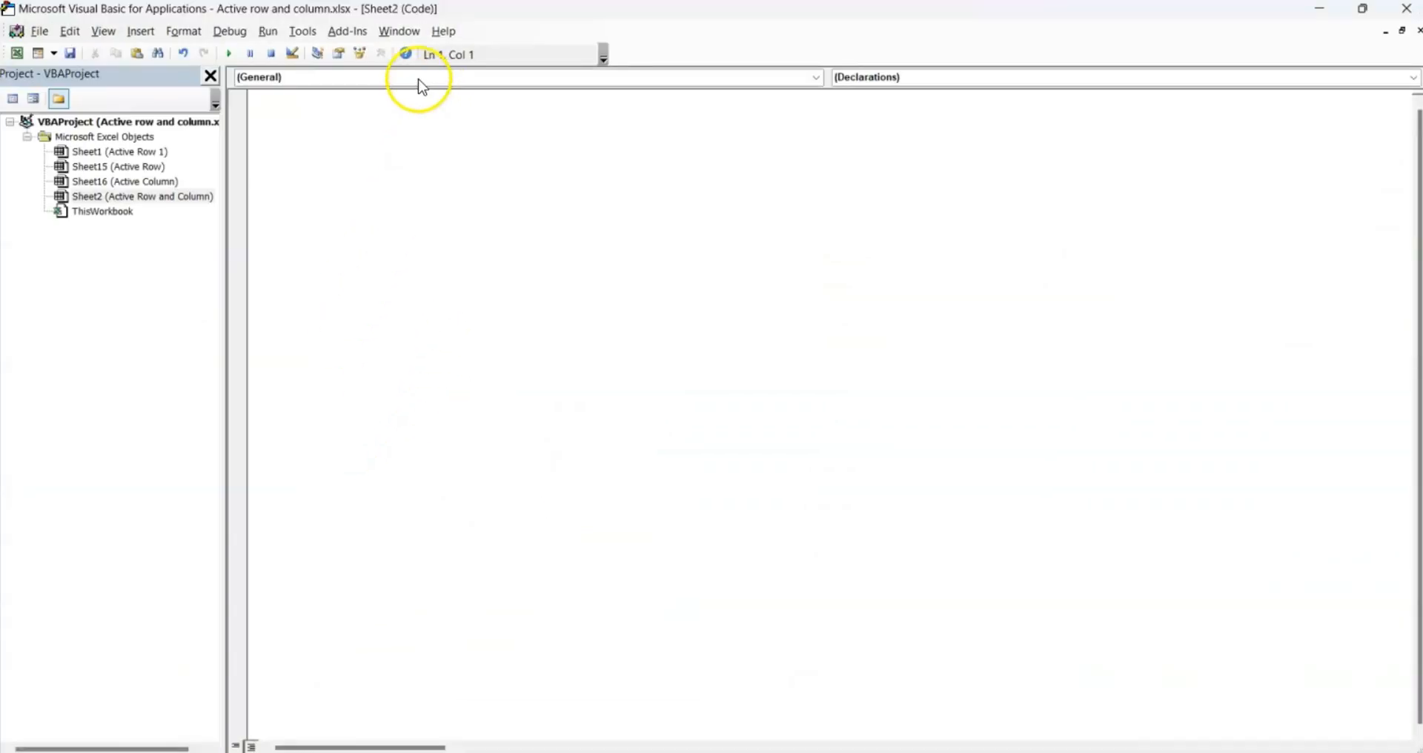
{"action": "left_click", "coordinate": [416, 79]}
{"action": "left_click", "coordinate": [337, 111]}
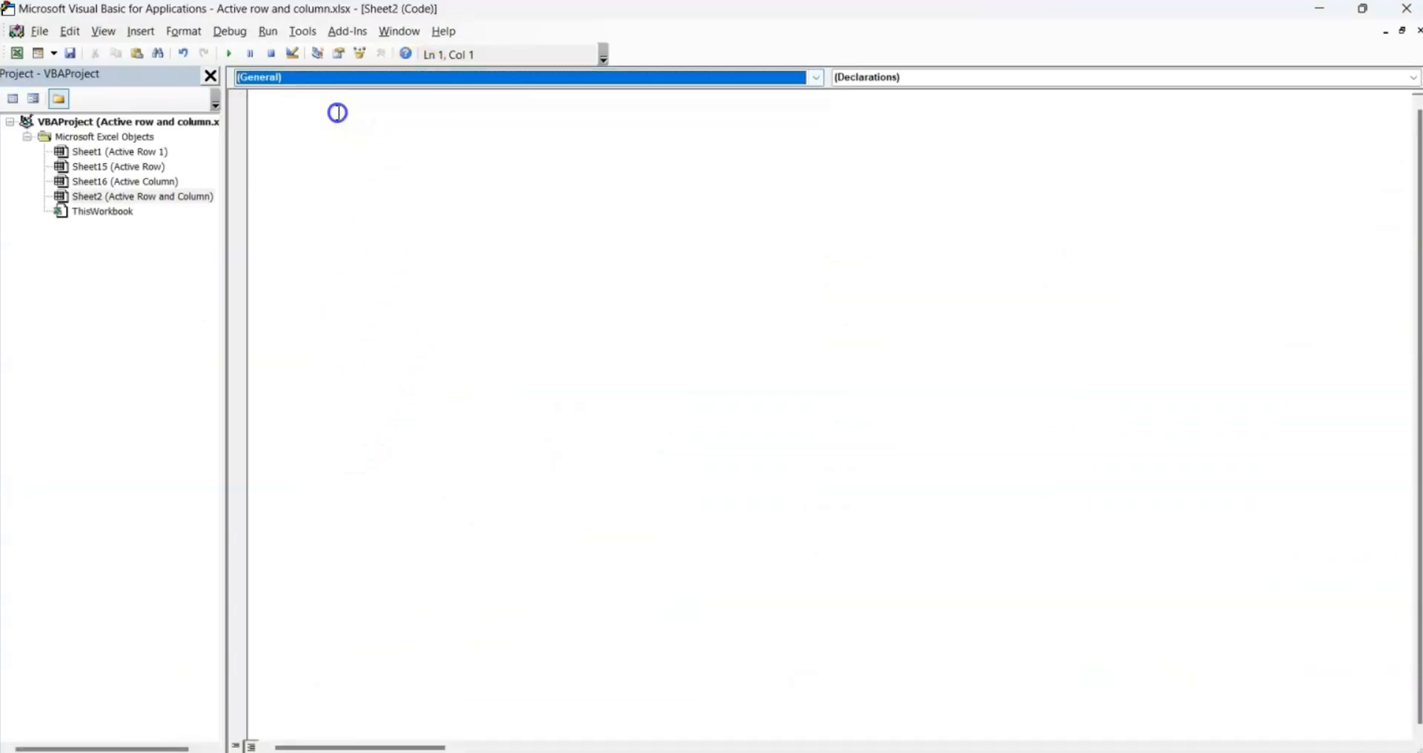
{"action": "left_click", "coordinate": [356, 74]}
{"action": "left_click", "coordinate": [340, 108]}
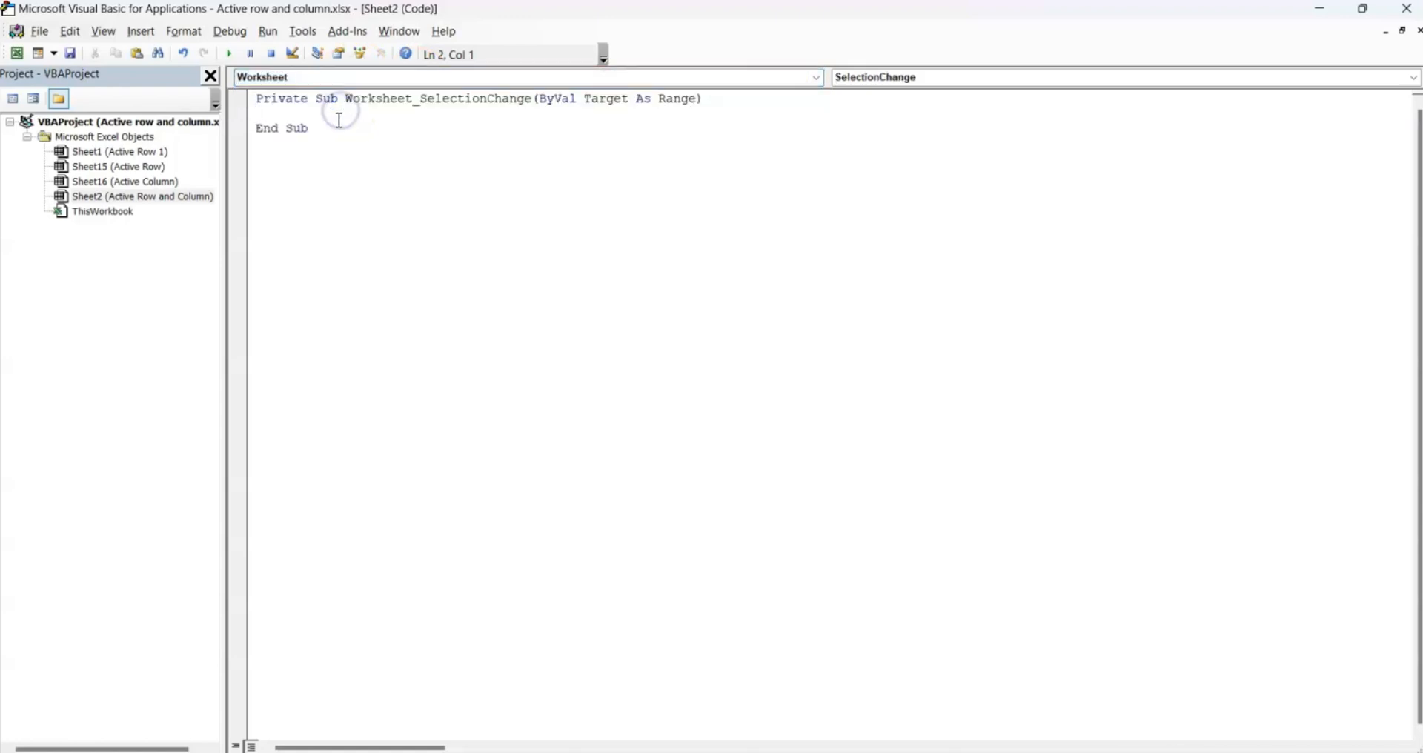
{"action": "left_click", "coordinate": [339, 120]}
{"action": "type", "text": "Me.c"}
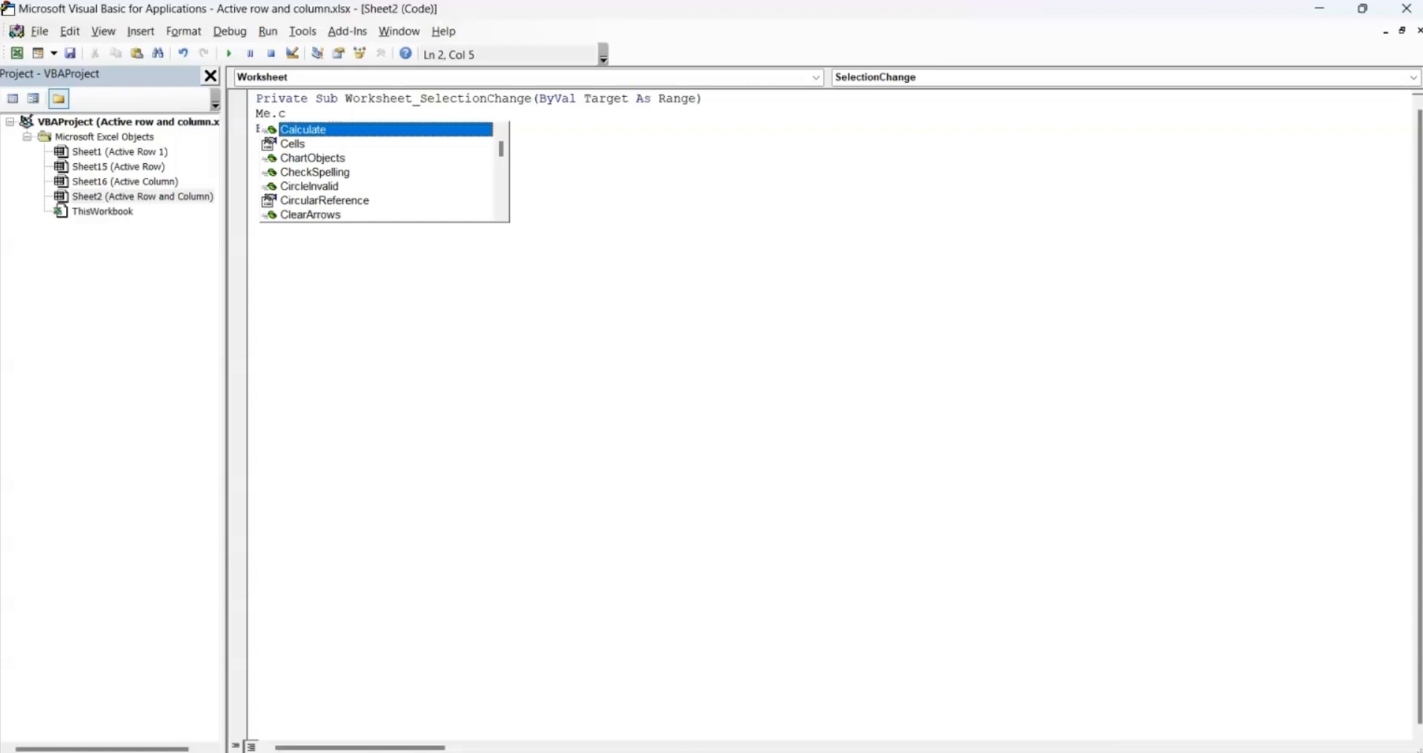
{"action": "key", "text": "Tab"}
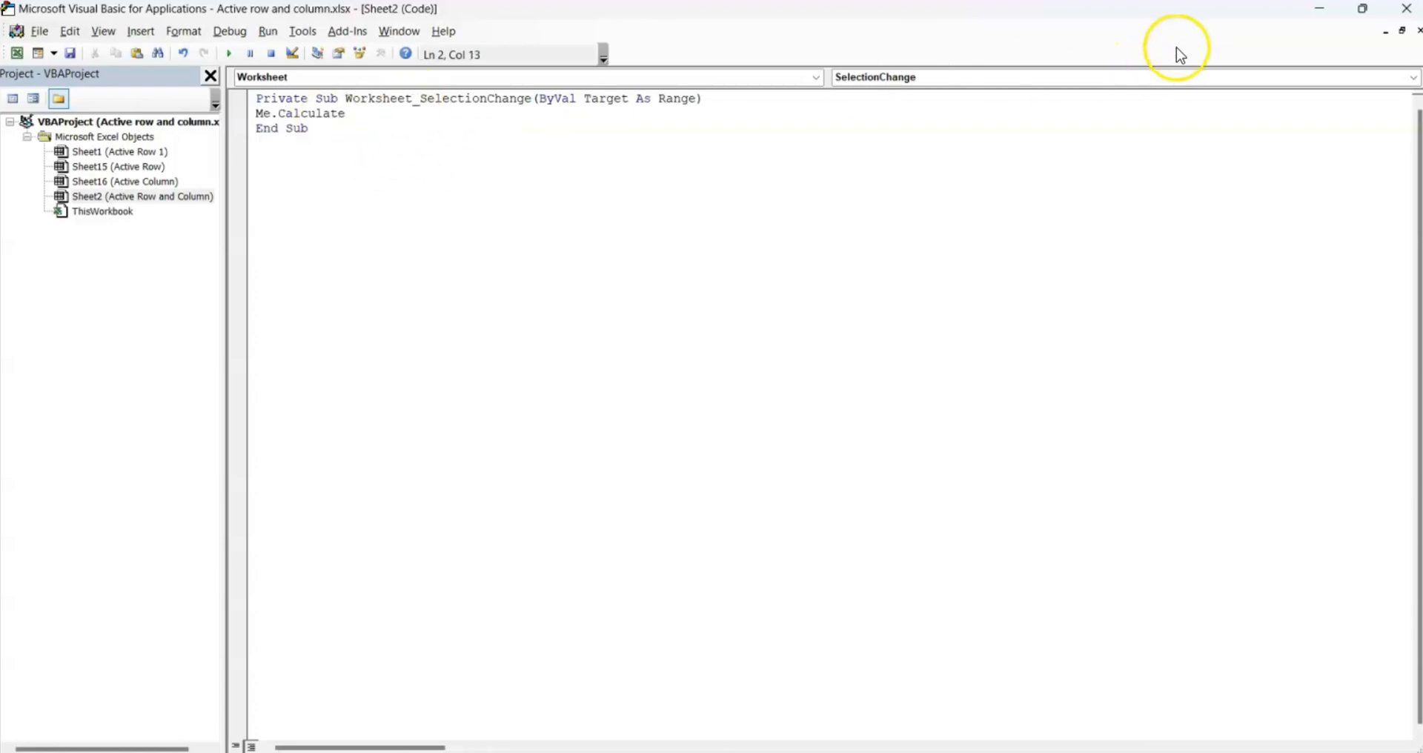
{"action": "left_click", "coordinate": [1403, 9]}
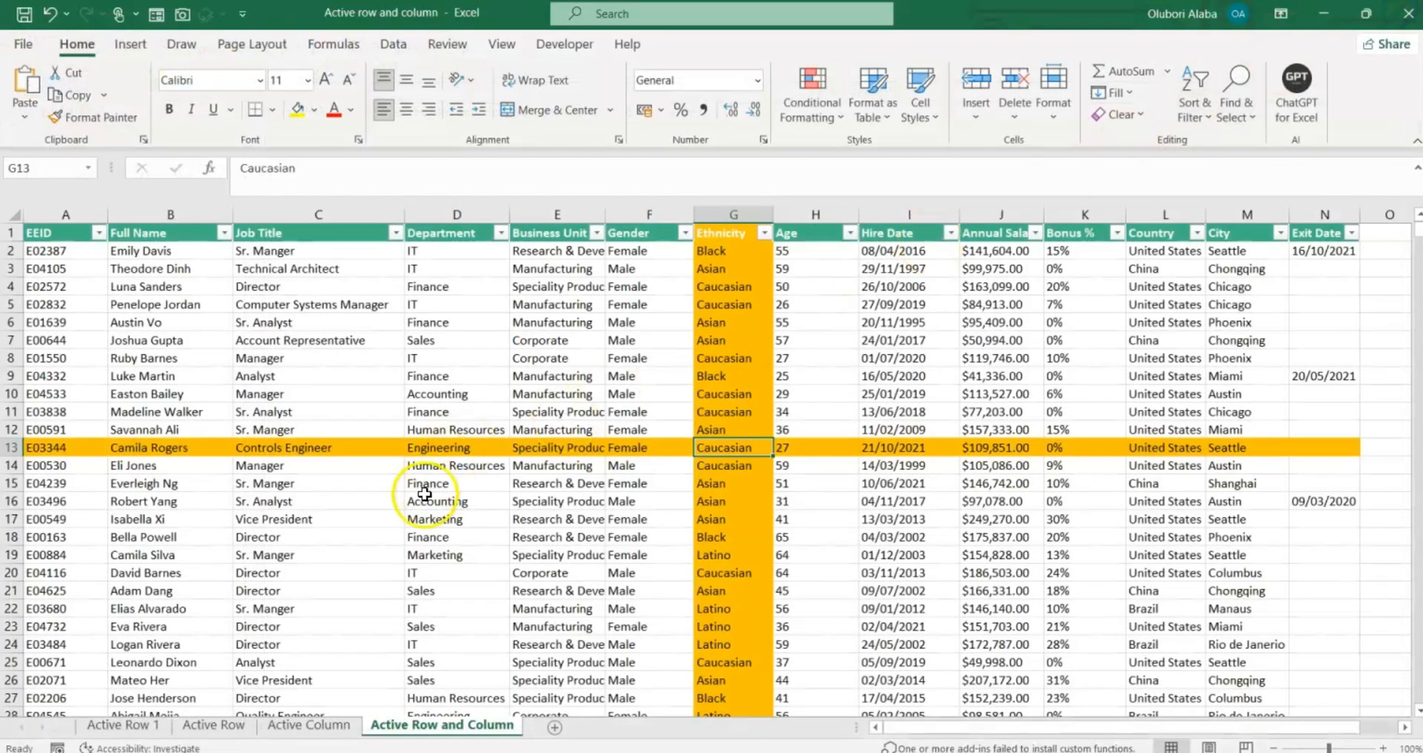
Select cells D17, F11, I8 and D16 to confirm the orange highlight follows automatically.
{"action": "left_click", "coordinate": [412, 521]}
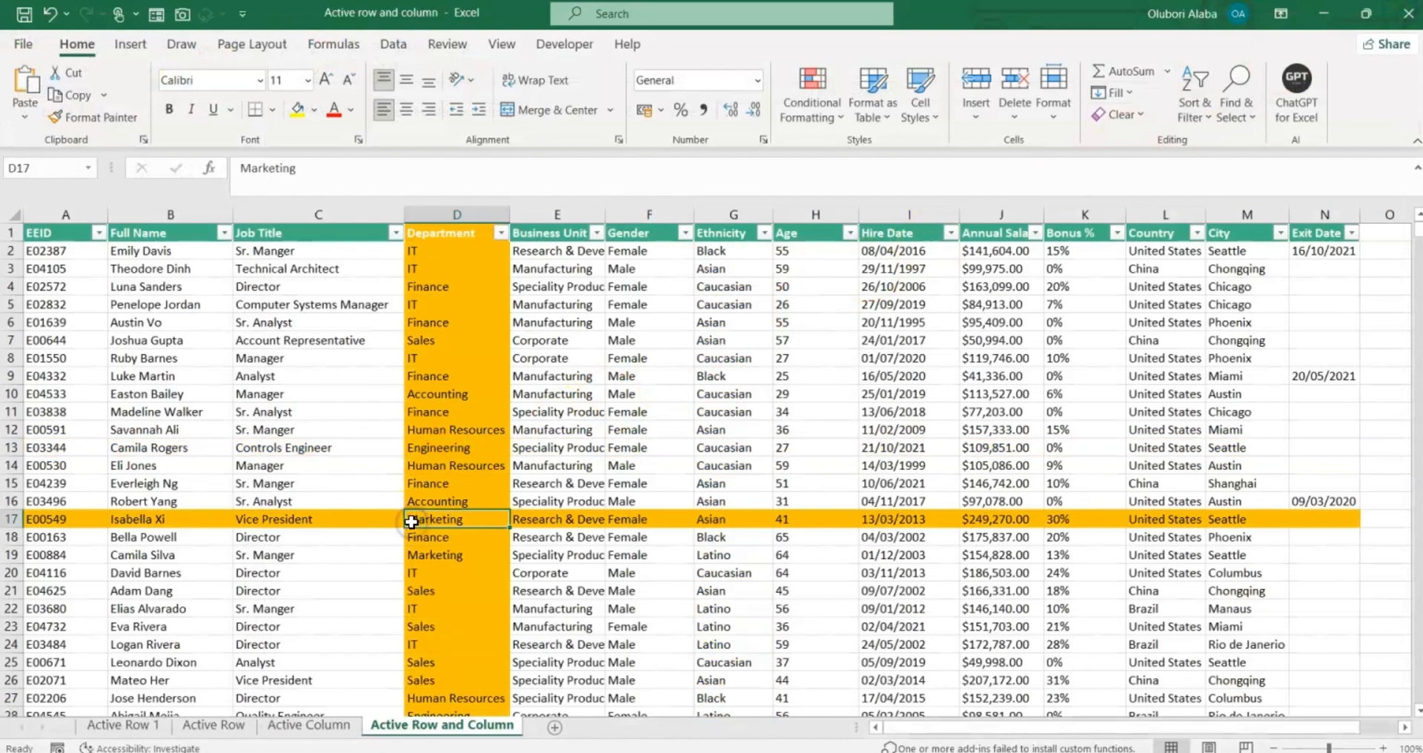
{"action": "left_click", "coordinate": [627, 411]}
{"action": "left_click", "coordinate": [897, 358]}
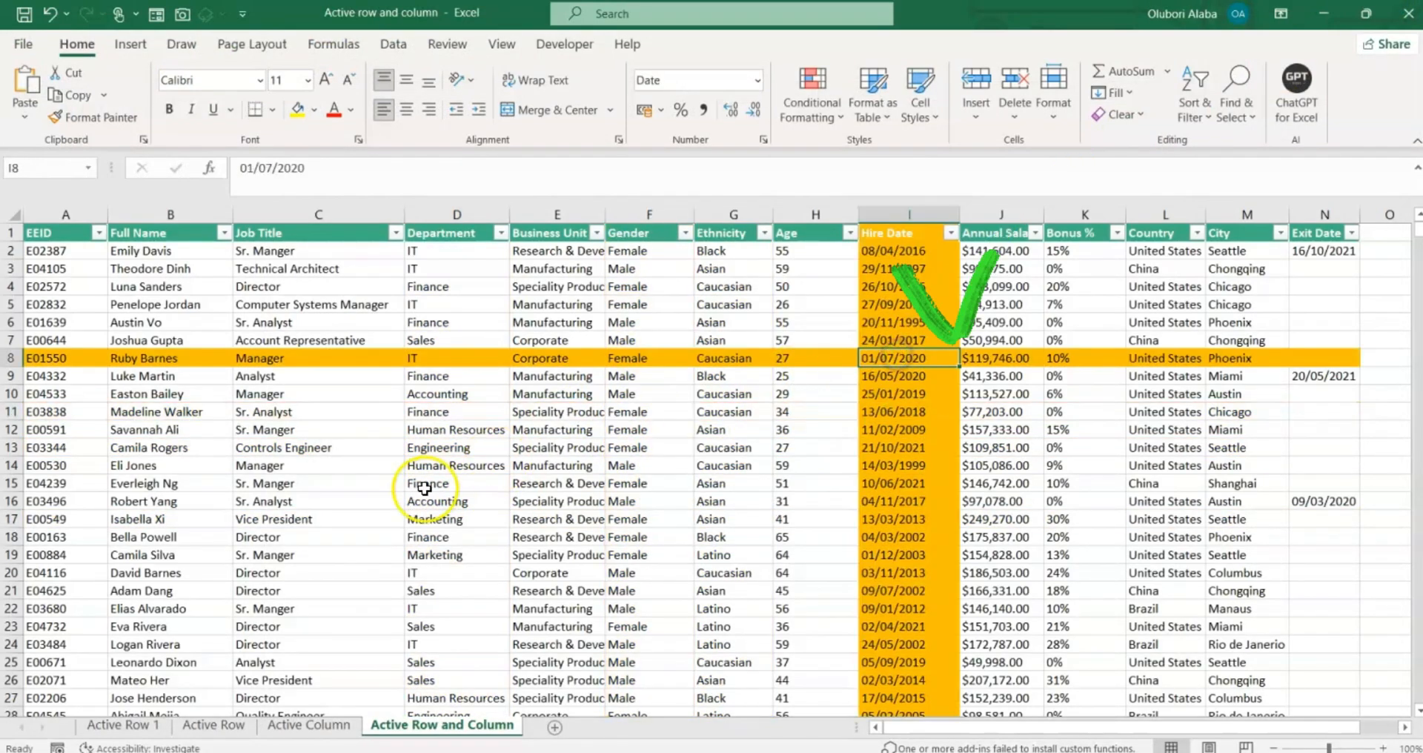
{"action": "left_click", "coordinate": [434, 501]}
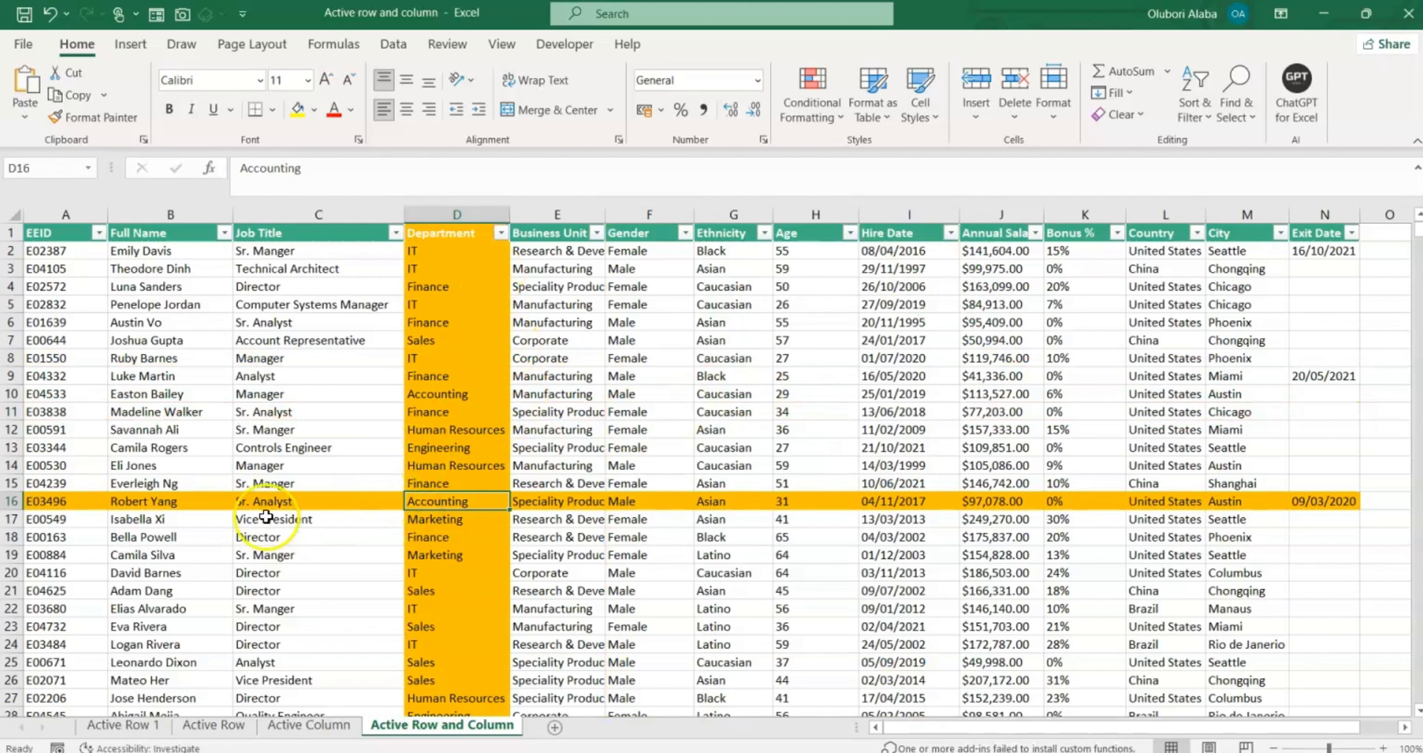